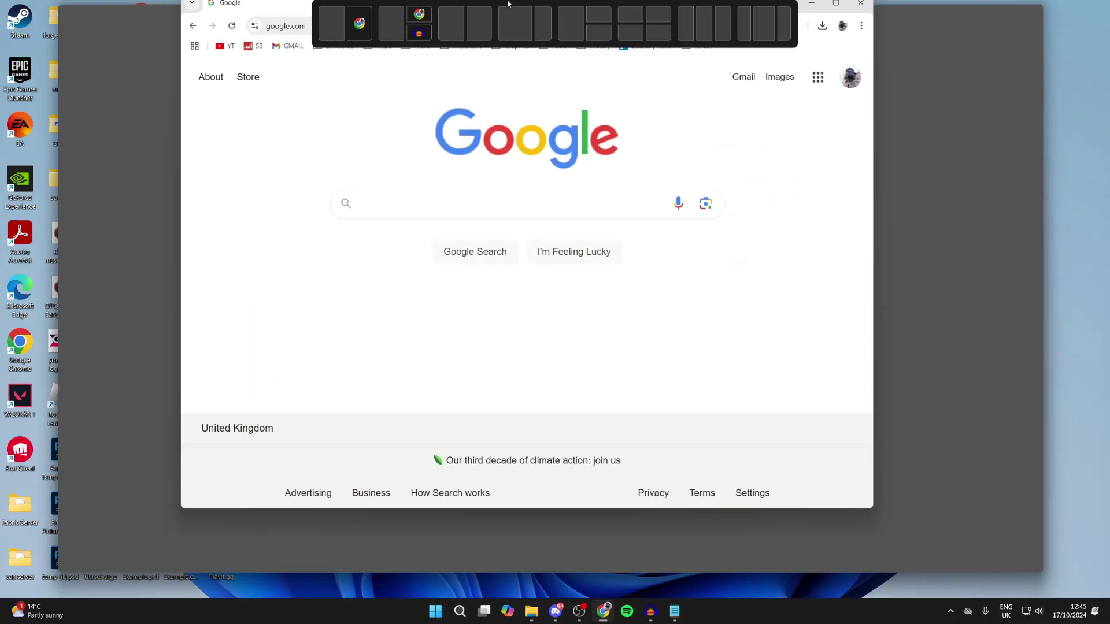
# Search Google for 'distant horizons minecraft' and open the CurseForge Distant Horizons page.
pyautogui.moveTo(493, 5); pyautogui.dragTo(493, 24)
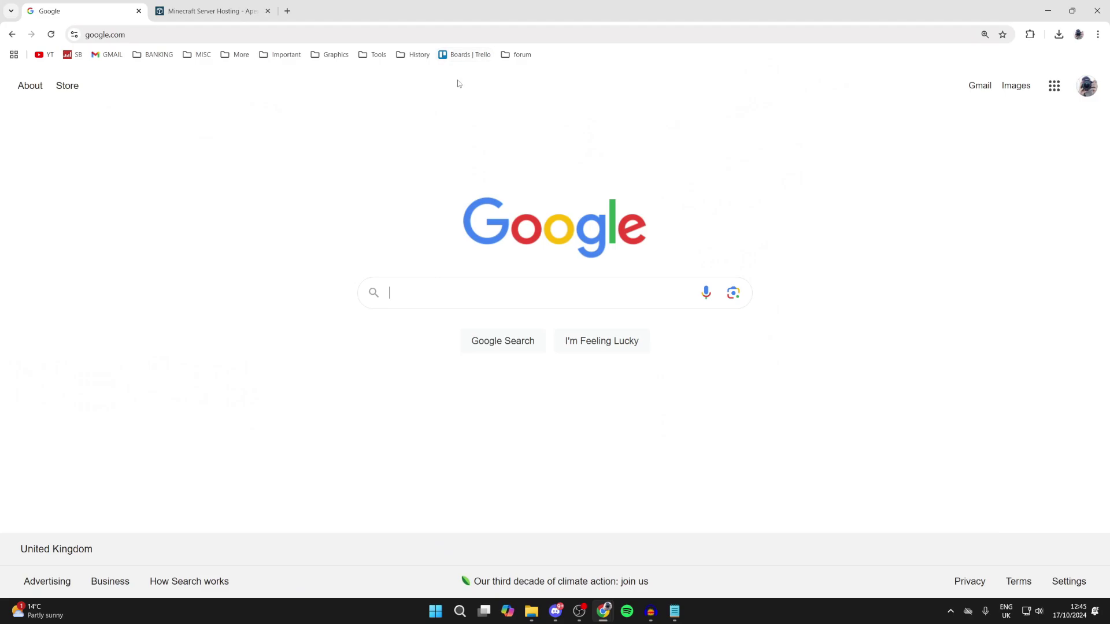
pyautogui.write('dista')
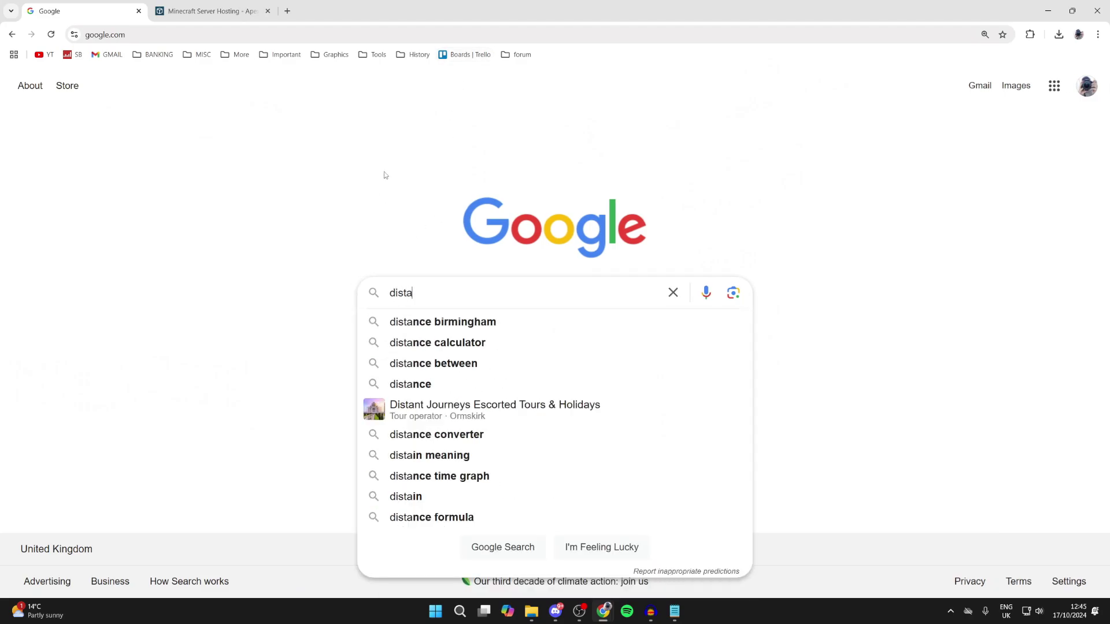
pyautogui.write('nt horizons')
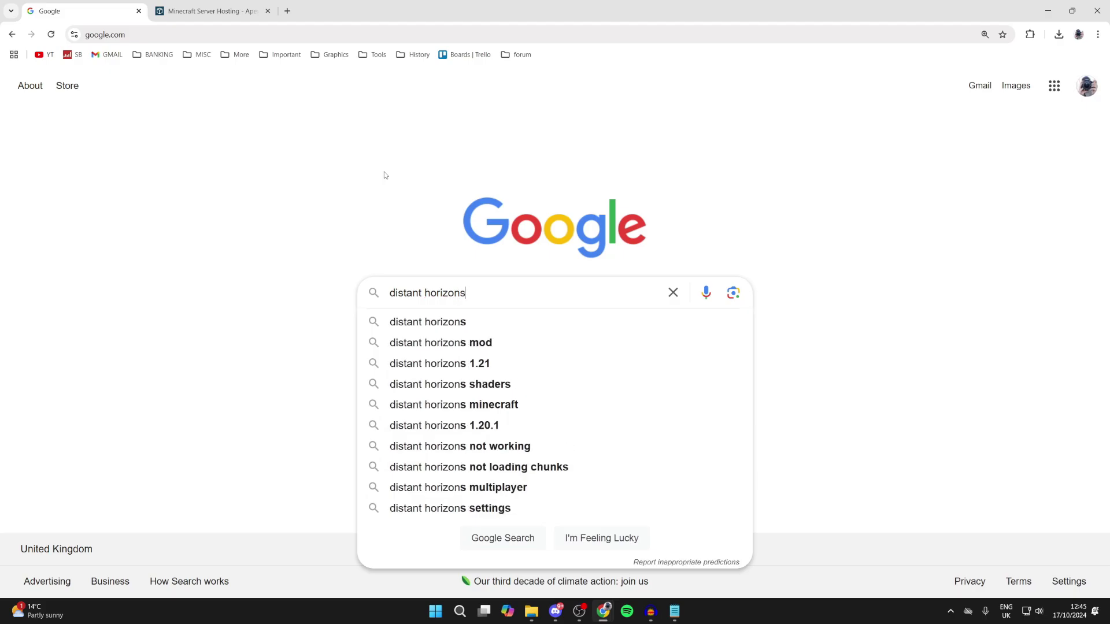
pyautogui.write(' minecraft')
pyautogui.press('Return')
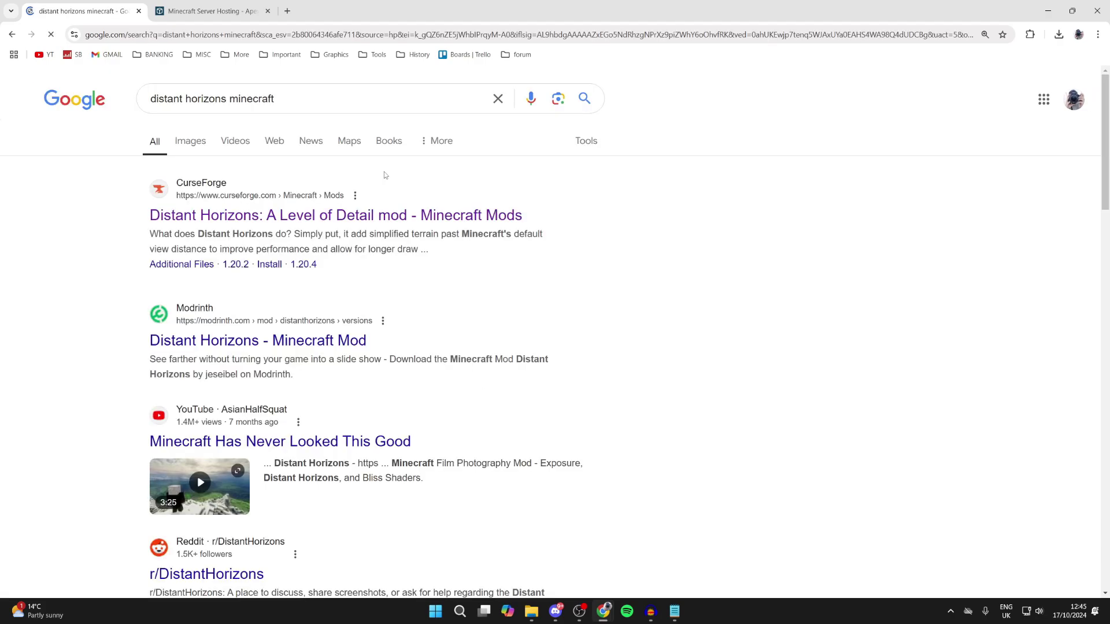
pyautogui.click(322, 216)
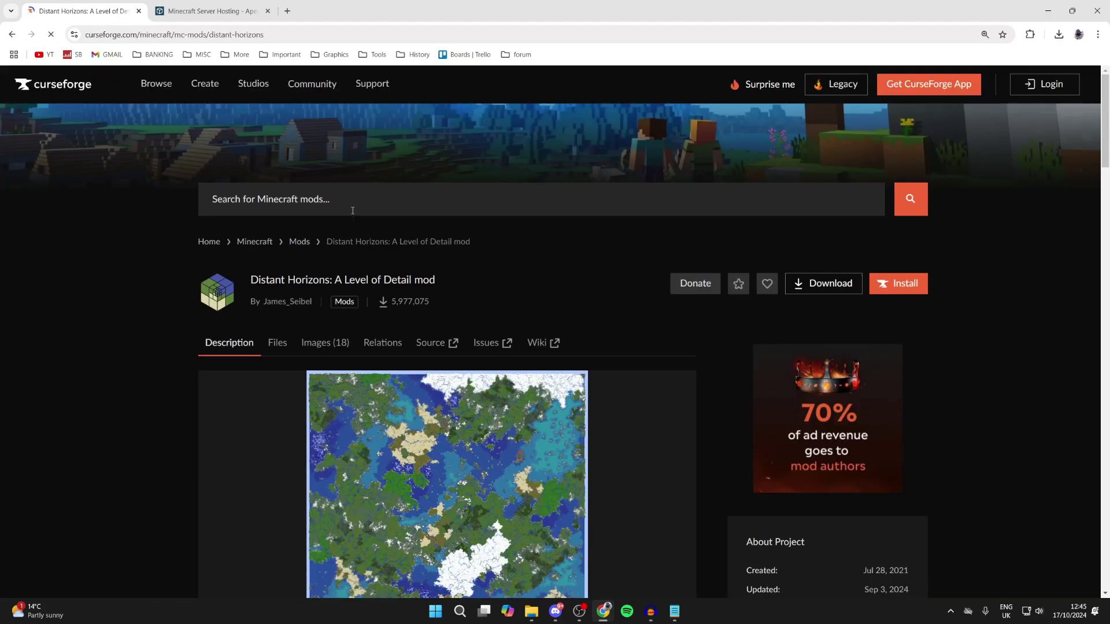
# Download the Distant Horizons 1.21.1 neo/fabric file from the Files list.
pyautogui.scroll(-2, 320, 220)
pyautogui.click(278, 234)
pyautogui.scroll(-2, 280, 234)
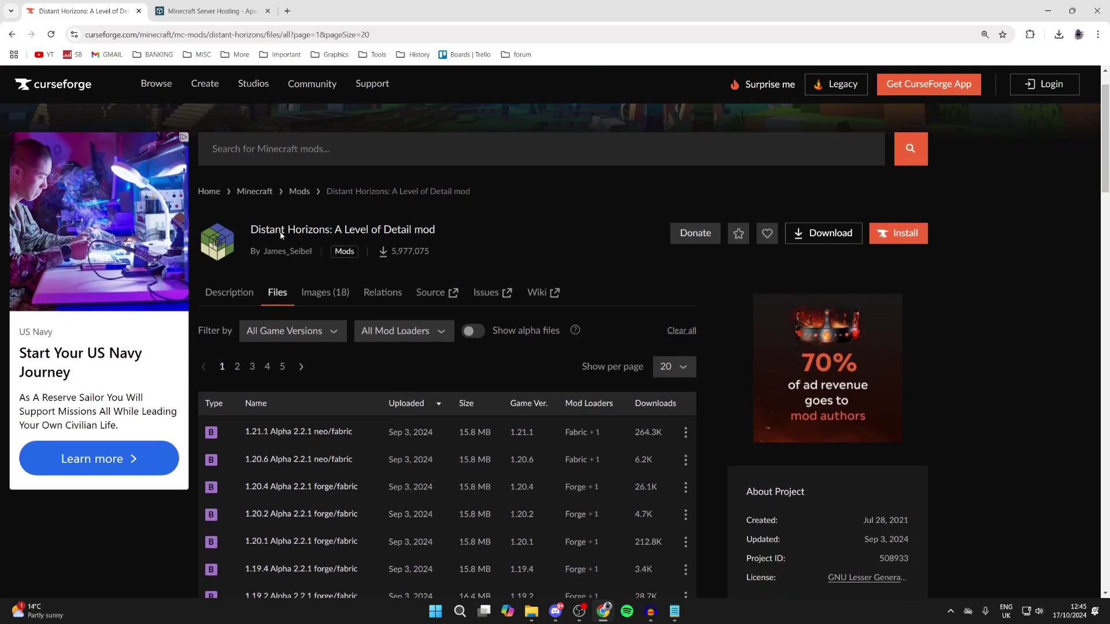
pyautogui.scroll(-1, 280, 234)
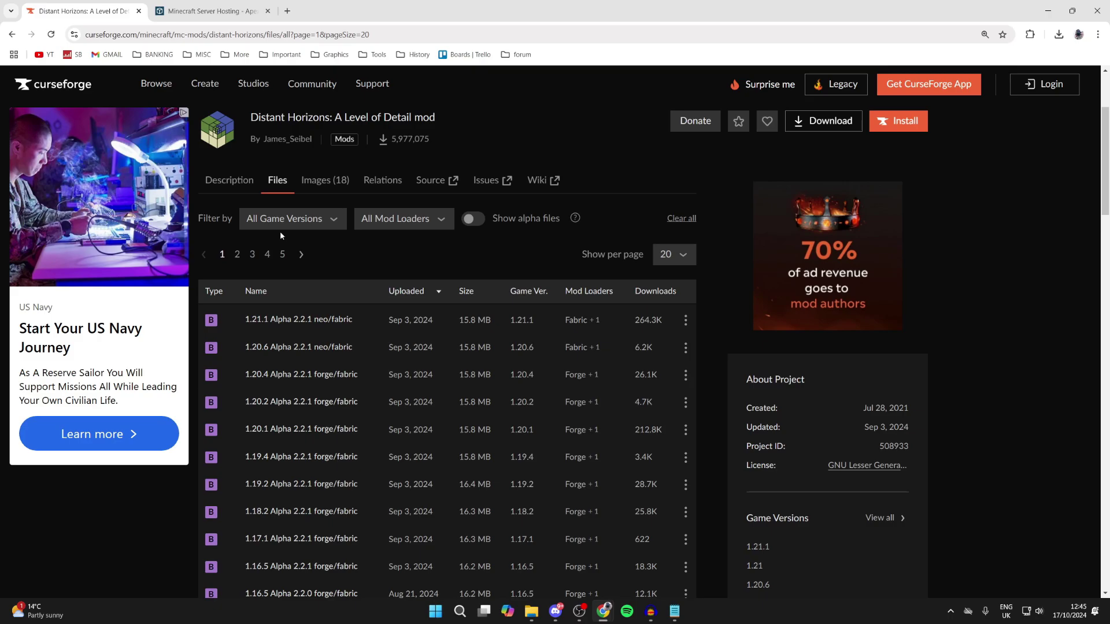
pyautogui.click(686, 320)
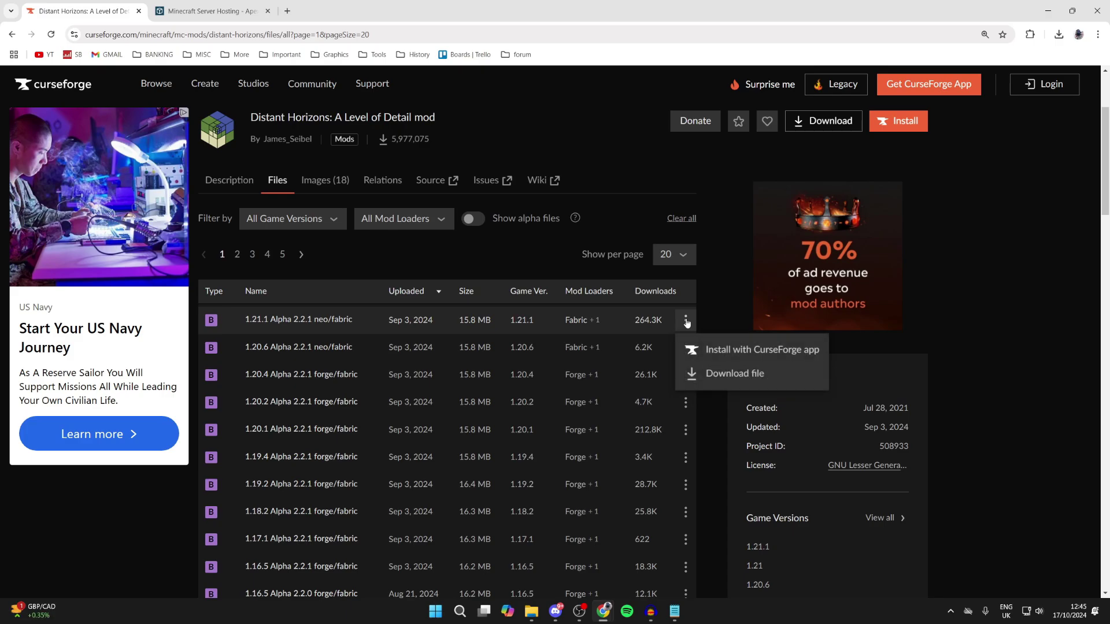
pyautogui.click(740, 375)
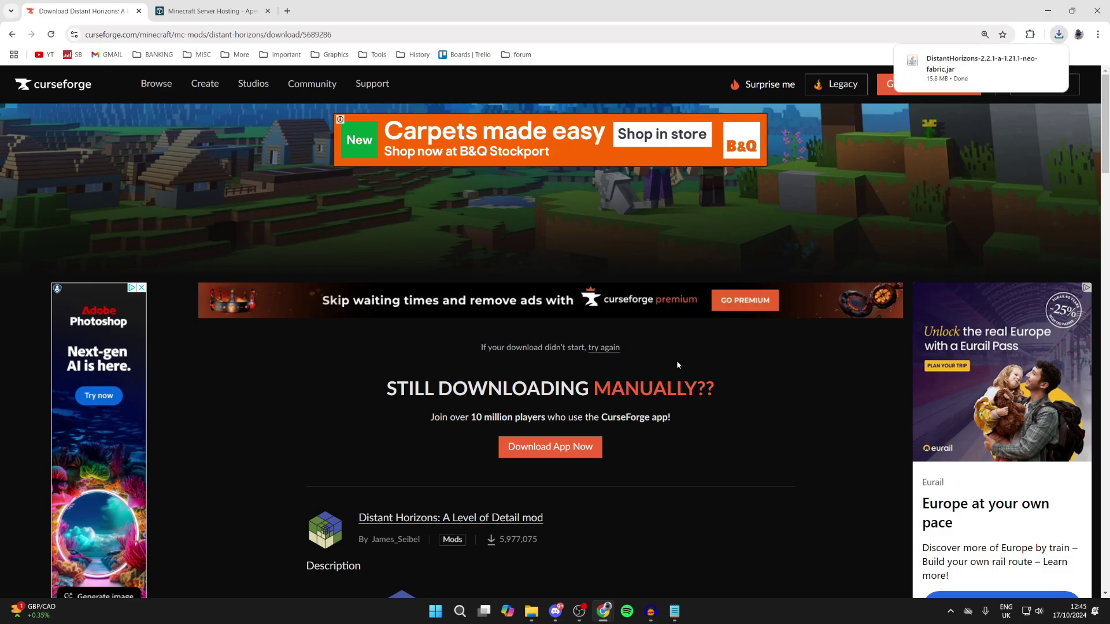
pyautogui.click(65, 84)
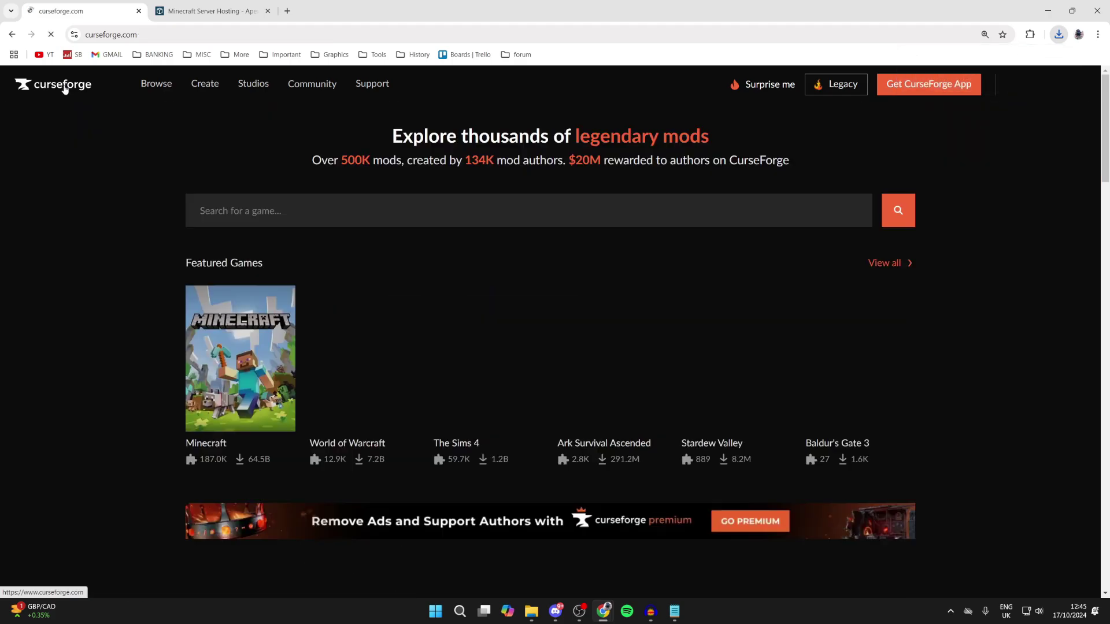
# Search CurseForge Minecraft mods for 'fabr' and open the Fabric API page.
pyautogui.click(233, 344)
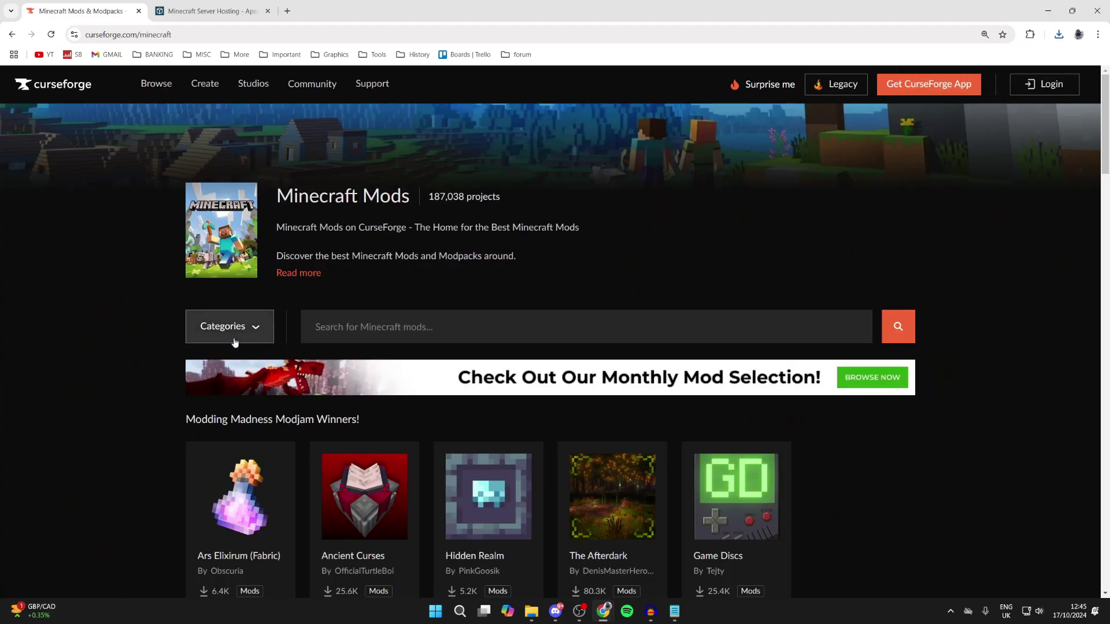
pyautogui.click(373, 326)
pyautogui.write('fabric api')
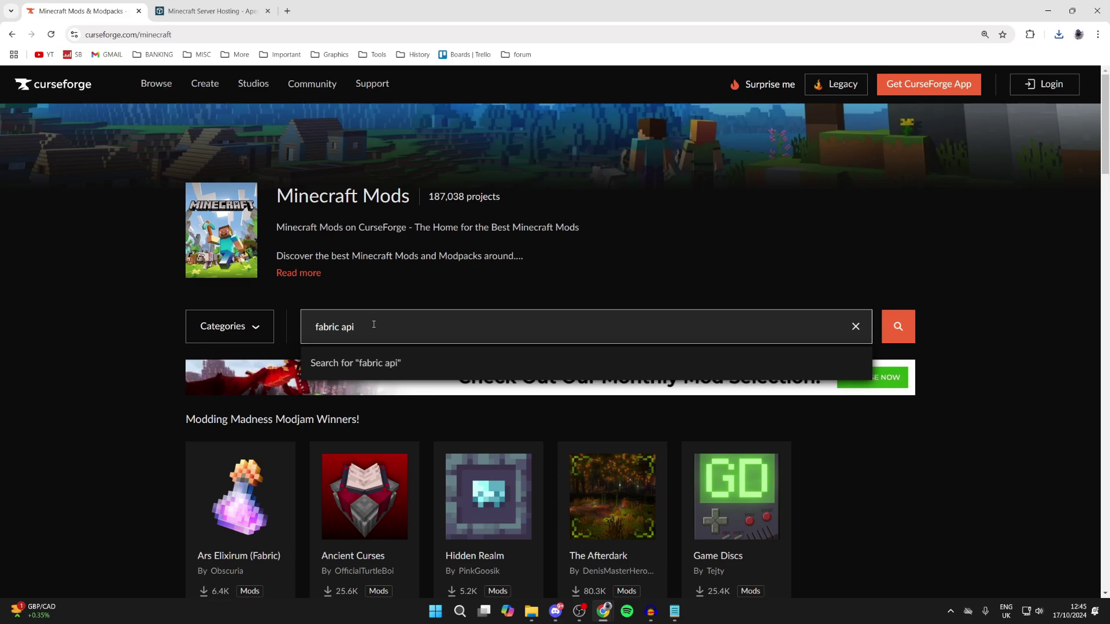
pyautogui.press('Return')
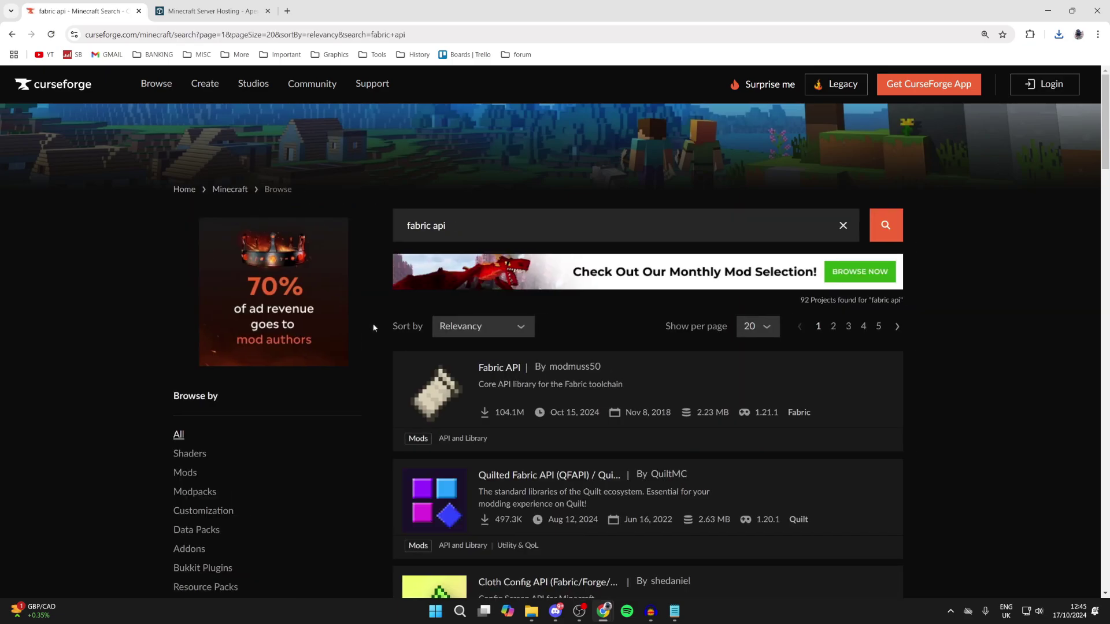
pyautogui.click(446, 390)
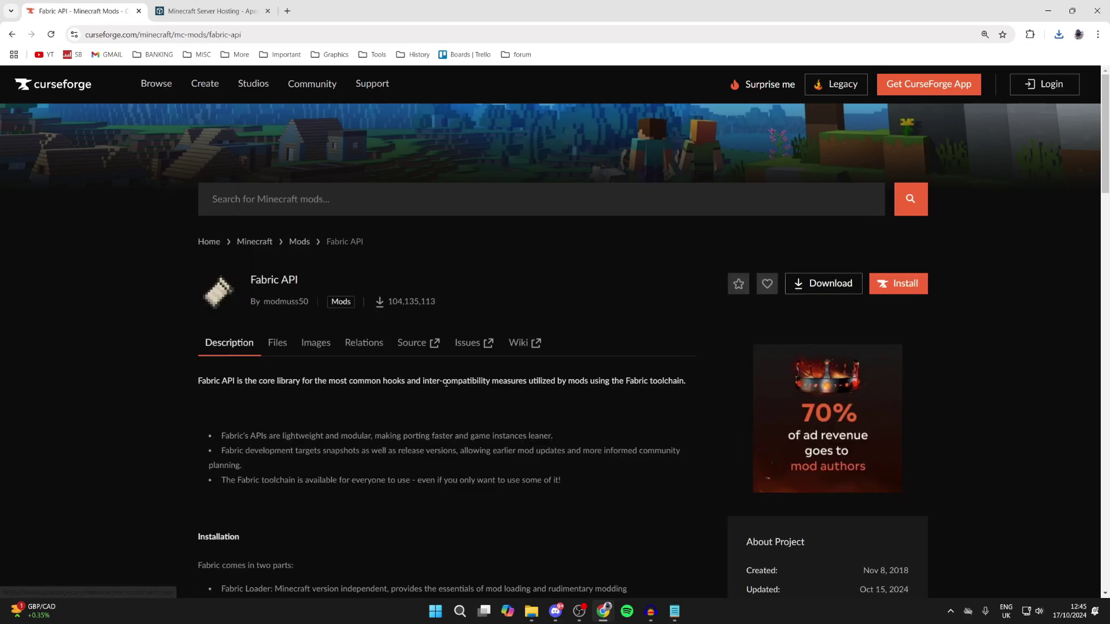
# Download the Fabric API 0.106.0 file for 1.21.1 from its Files list.
pyautogui.click(278, 343)
pyautogui.scroll(-1, 414, 338)
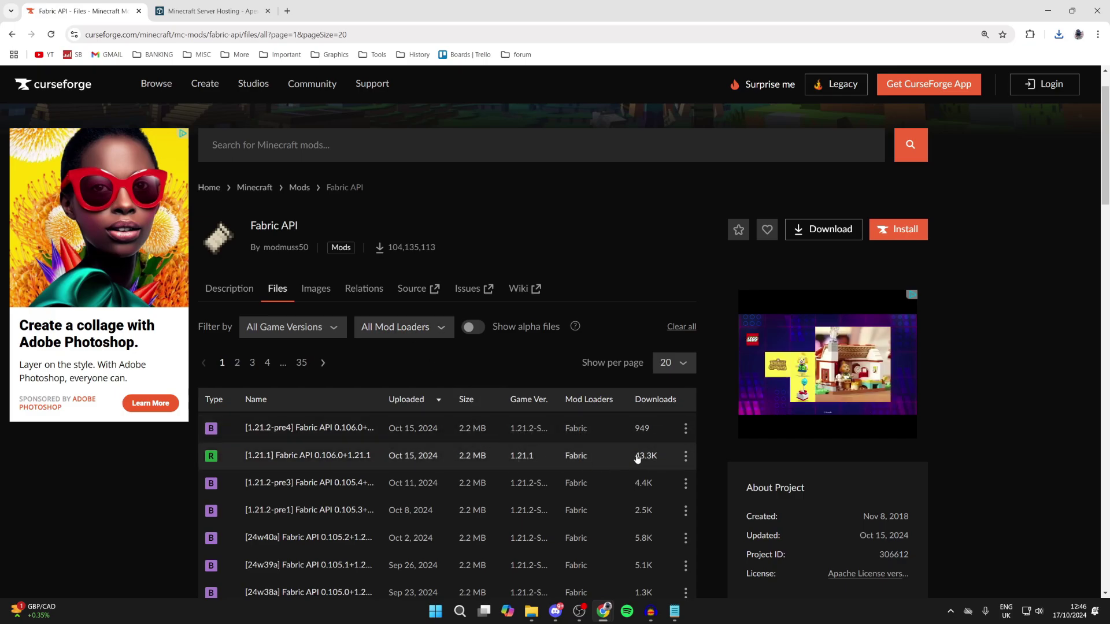
pyautogui.click(686, 456)
pyautogui.click(717, 509)
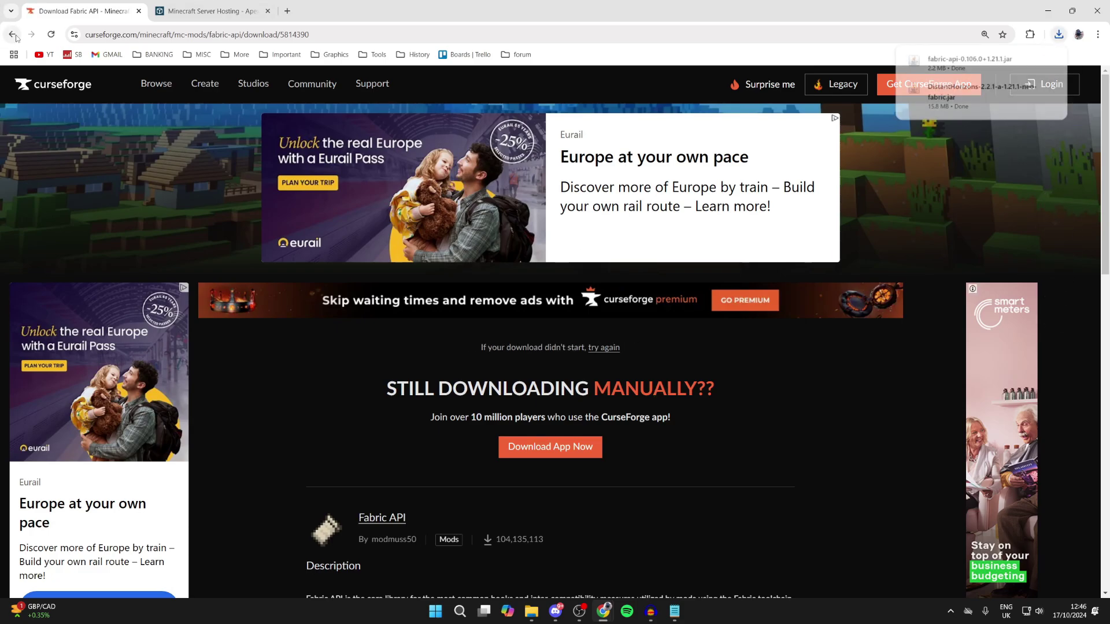
pyautogui.click(12, 35)
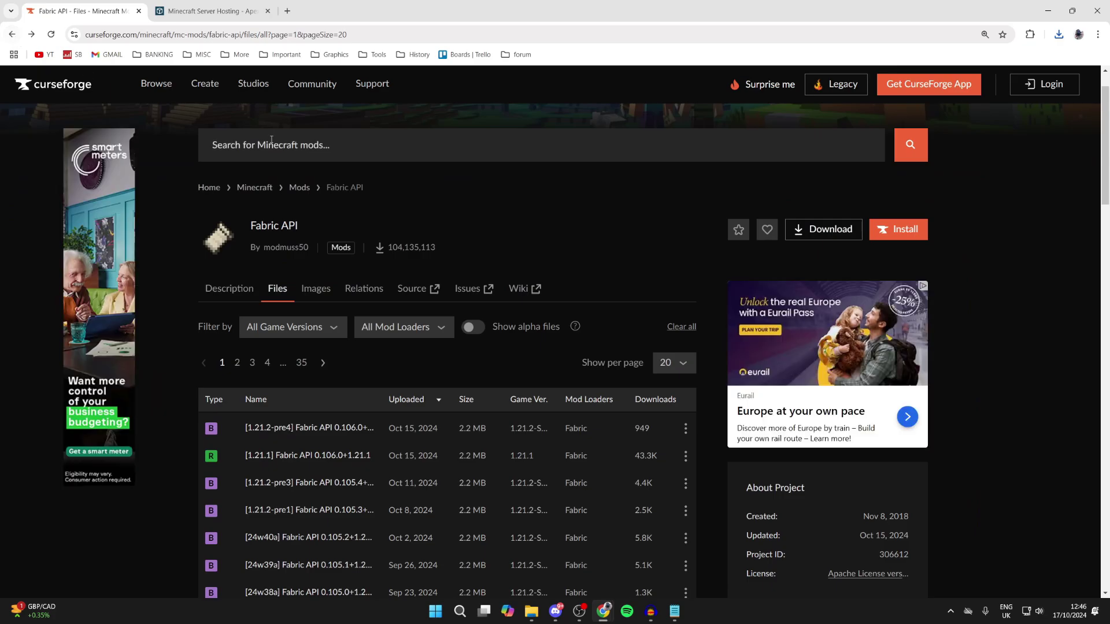
# Open the Sodium mod page and show its Files list.
pyautogui.hotkey('alt', 'Left')
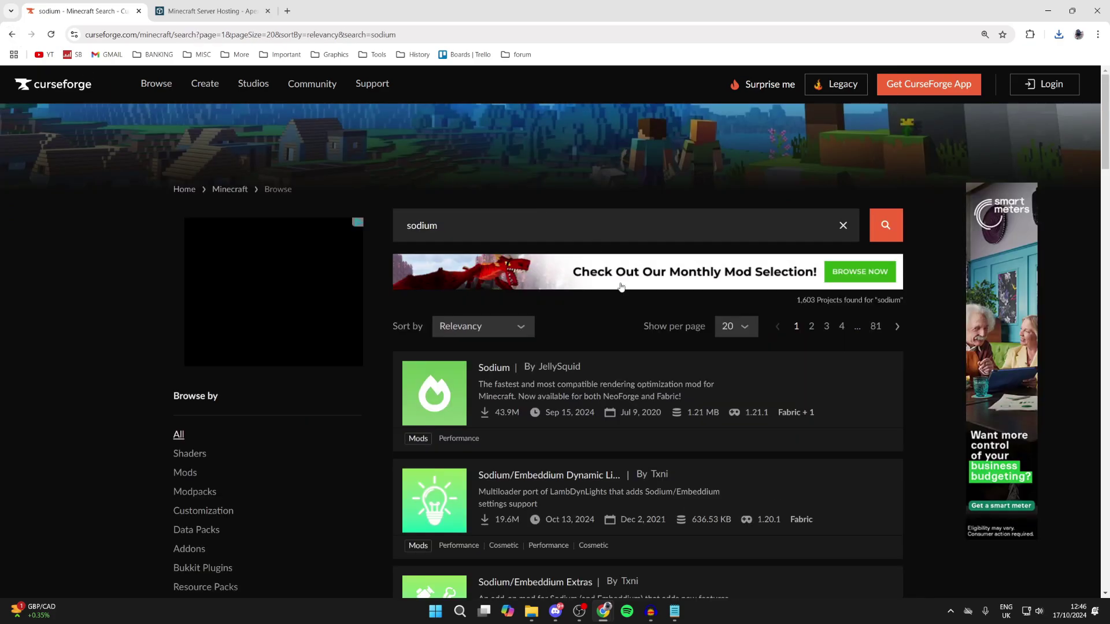
pyautogui.click(438, 394)
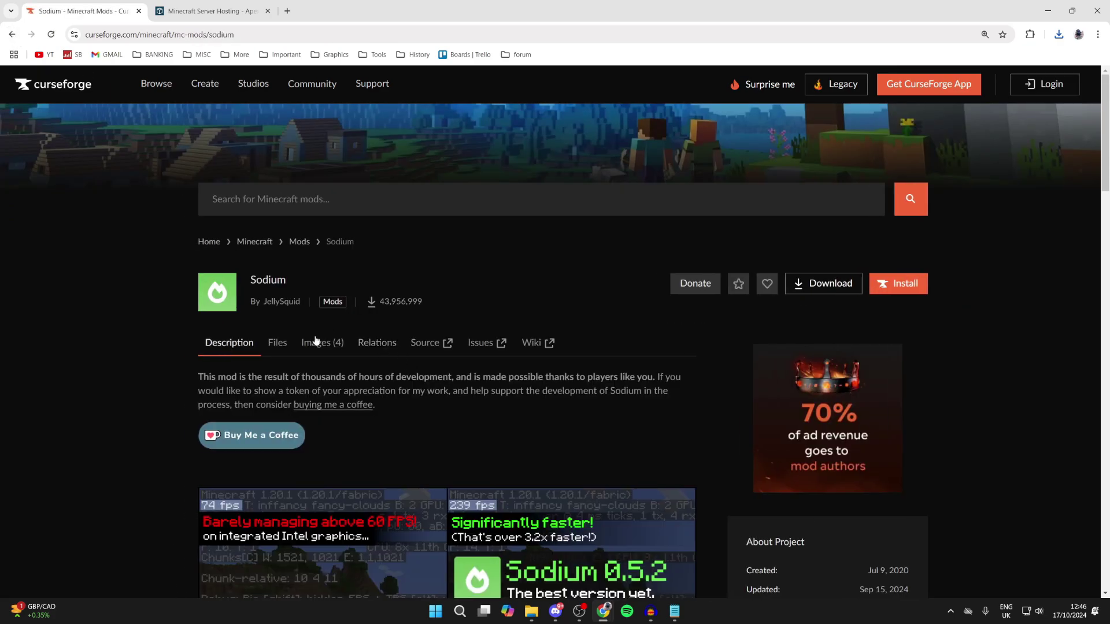
pyautogui.click(278, 343)
pyautogui.scroll(-1, 278, 342)
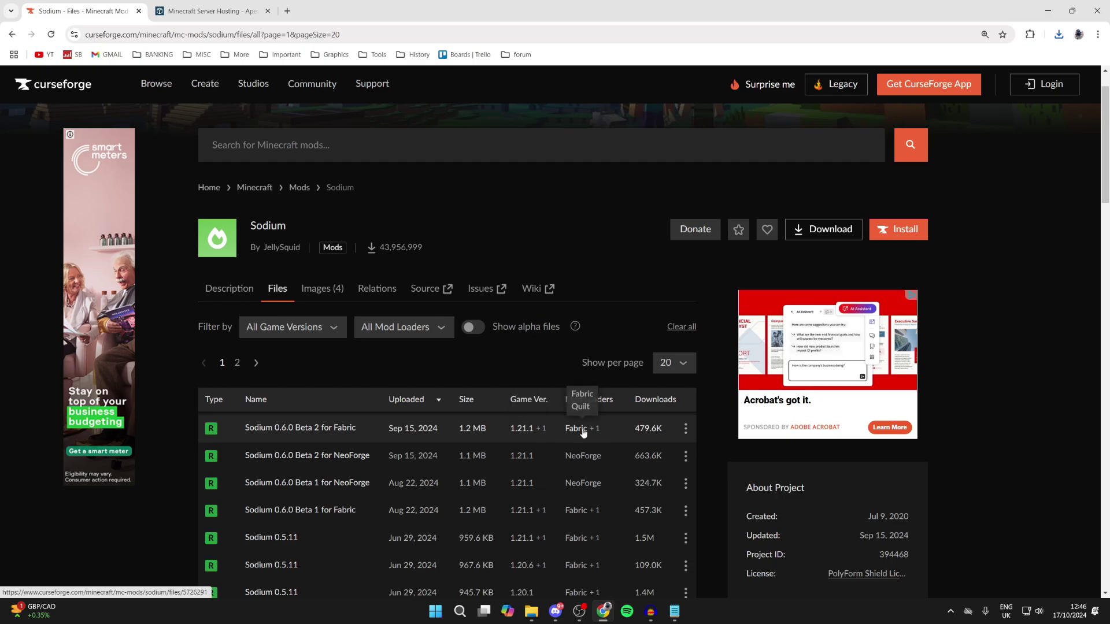
# Download the Sodium 0.6.0 Beta 2 for Fabric file.
pyautogui.click(685, 428)
pyautogui.click(720, 480)
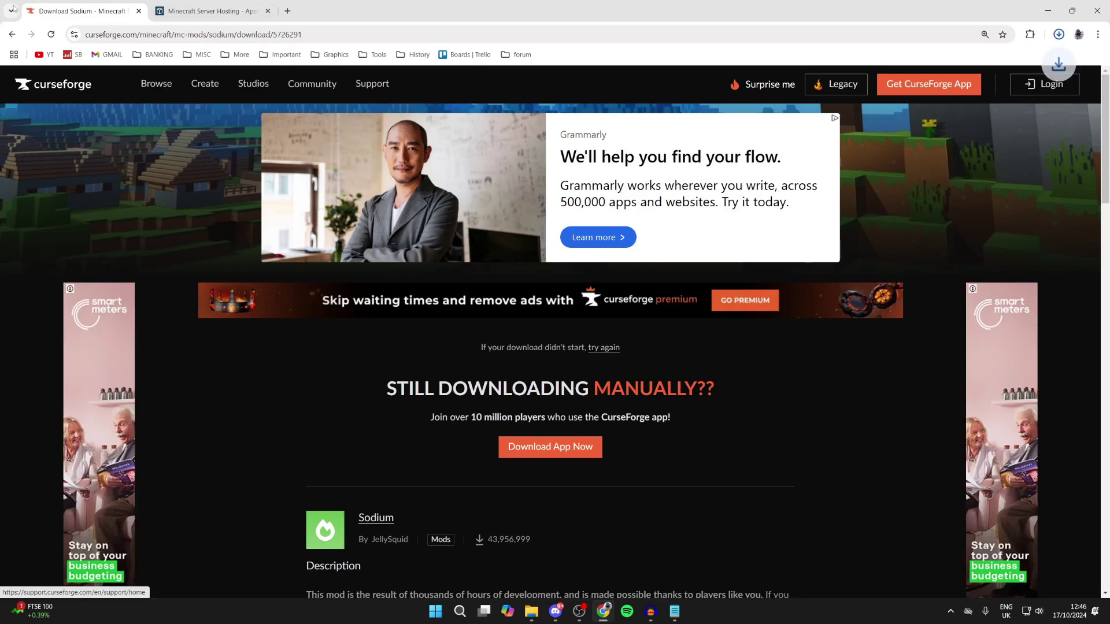
pyautogui.hotkey('alt', 'Left')
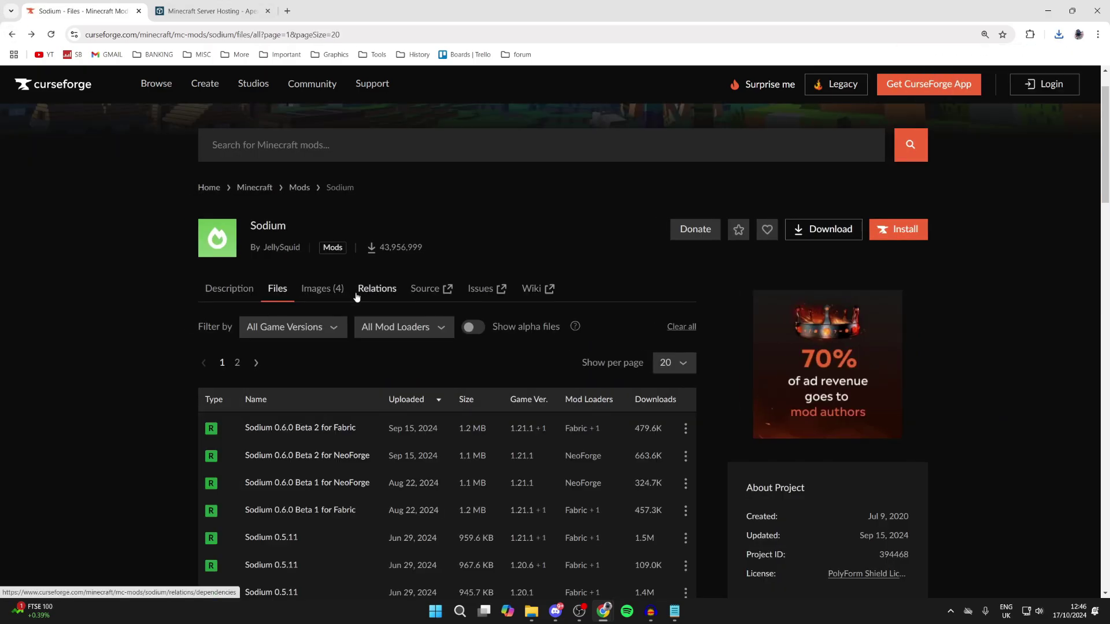
pyautogui.click(362, 149)
pyautogui.write('iris shad')
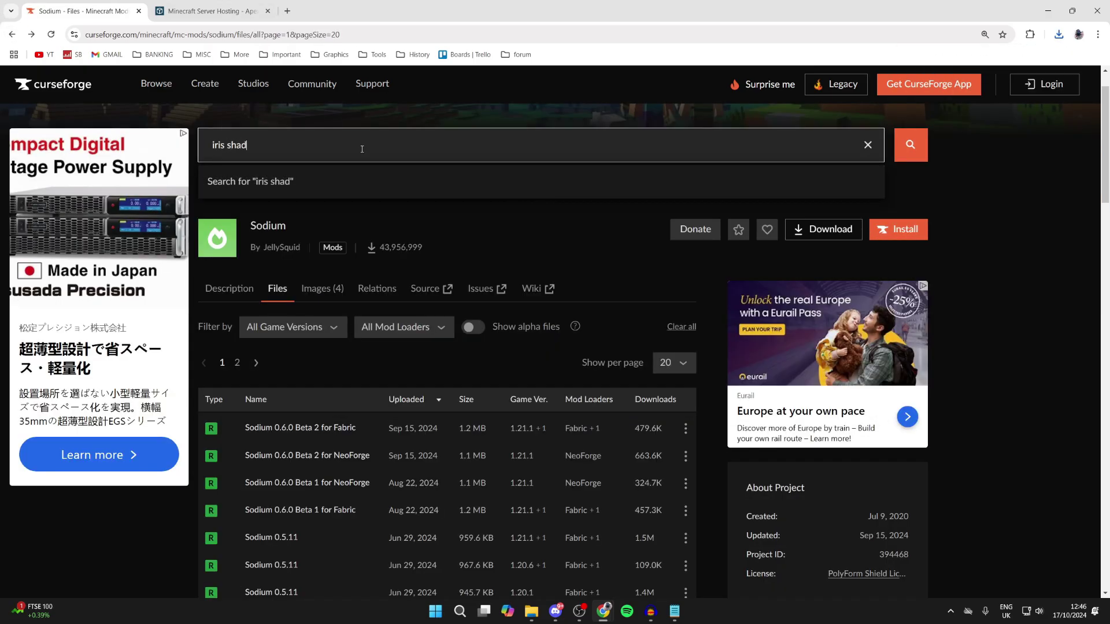
pyautogui.write('ers')
# Download Iris 1.8 Beta 4 for Fabric from the Iris Shaders Files list.
pyautogui.press('Return')
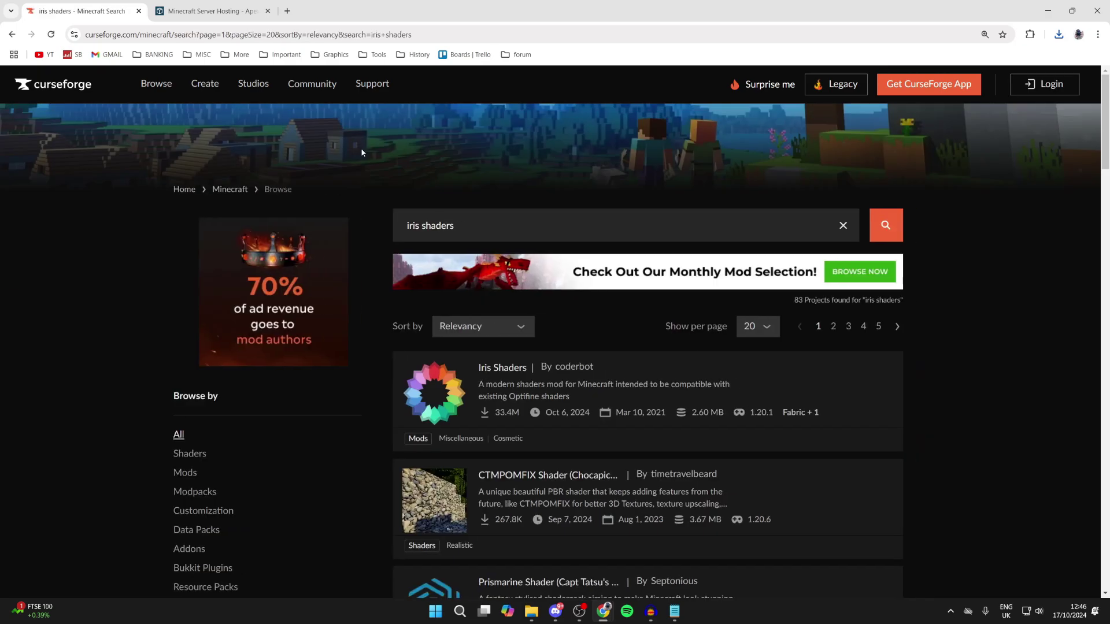
pyautogui.click(428, 397)
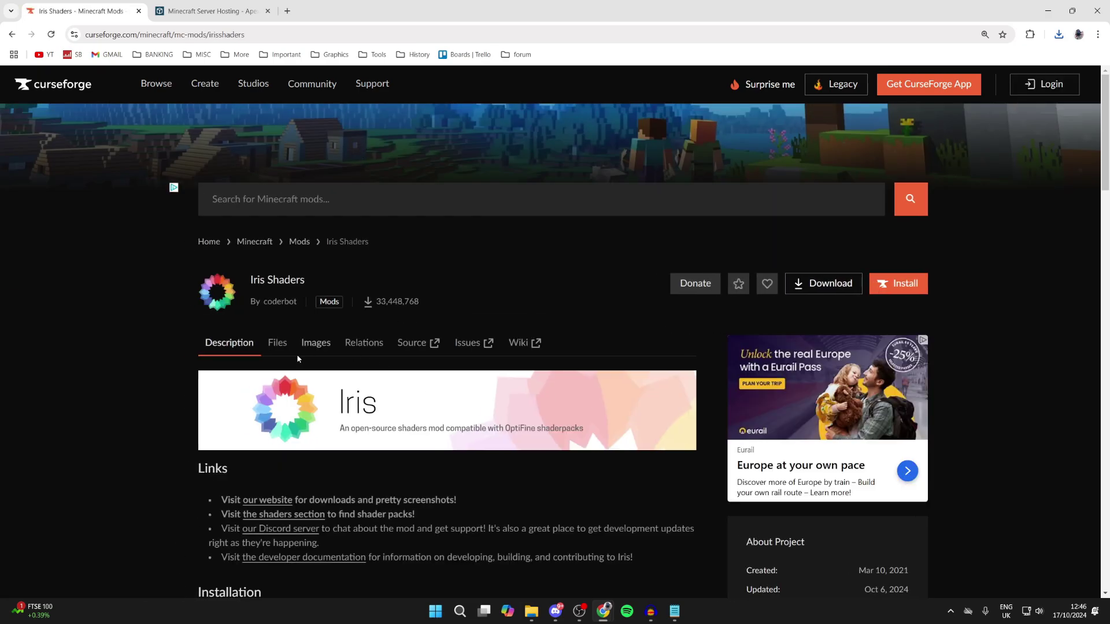
pyautogui.click(276, 342)
pyautogui.scroll(-2, 278, 364)
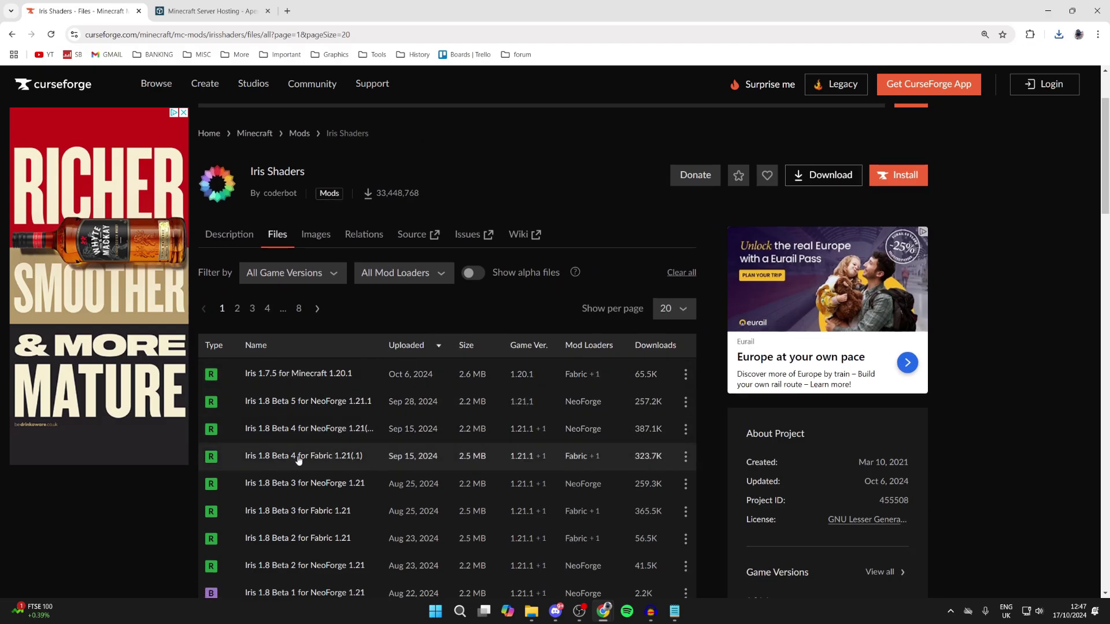
pyautogui.click(685, 458)
pyautogui.click(707, 509)
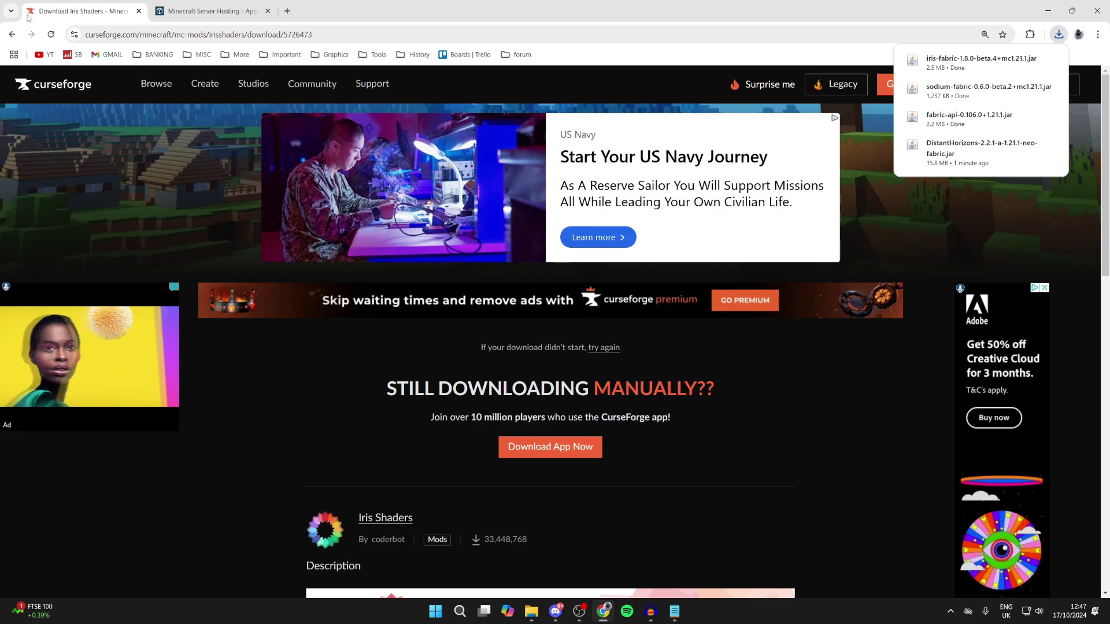
pyautogui.click(13, 34)
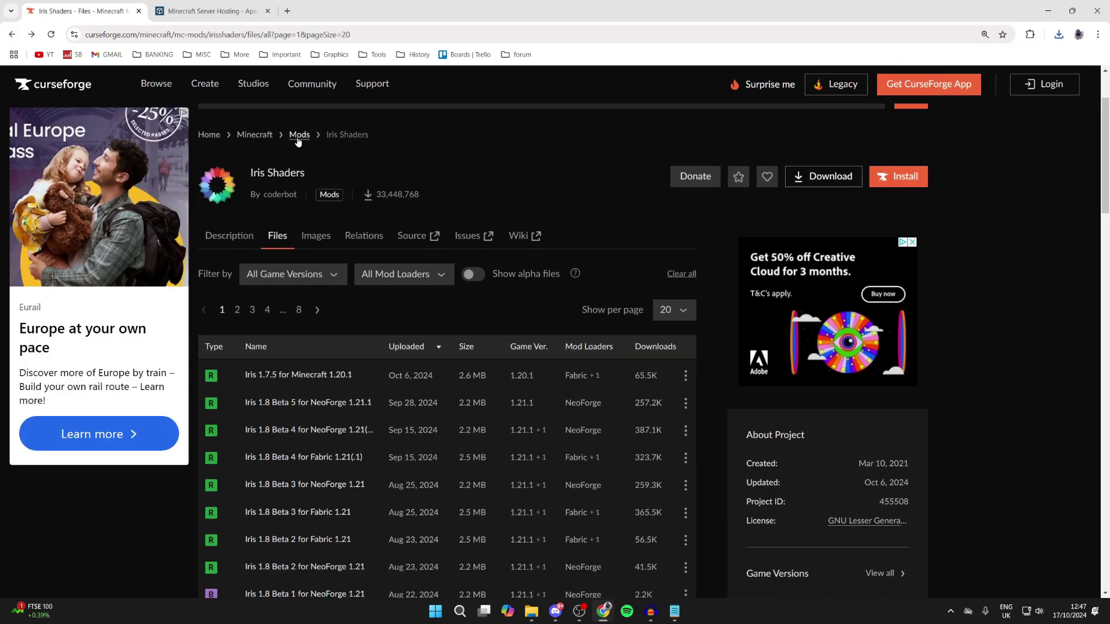
# Search CurseForge for 'indium' and download the newest Indium 1.0.35 file.
pyautogui.click(315, 203)
pyautogui.write('indium')
pyautogui.press('Return')
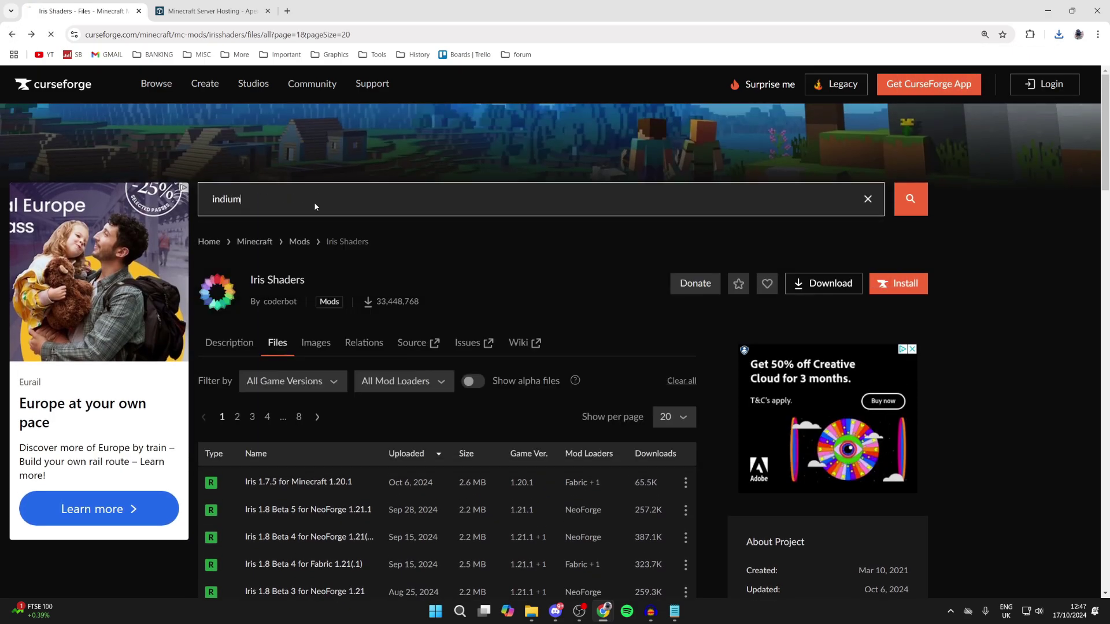
pyautogui.click(453, 414)
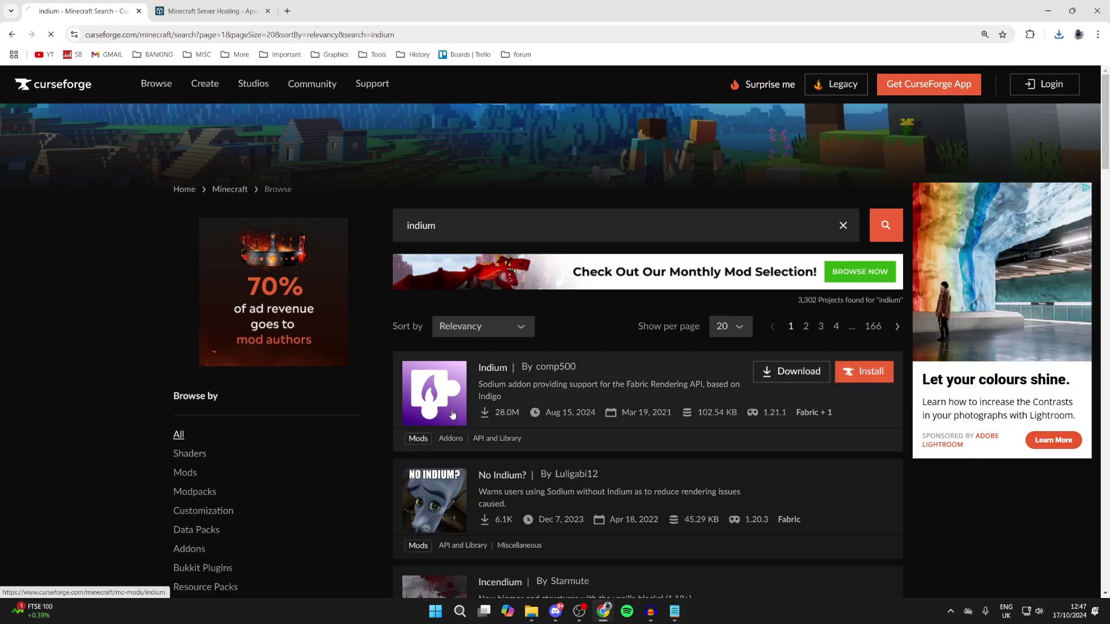
pyautogui.click(278, 344)
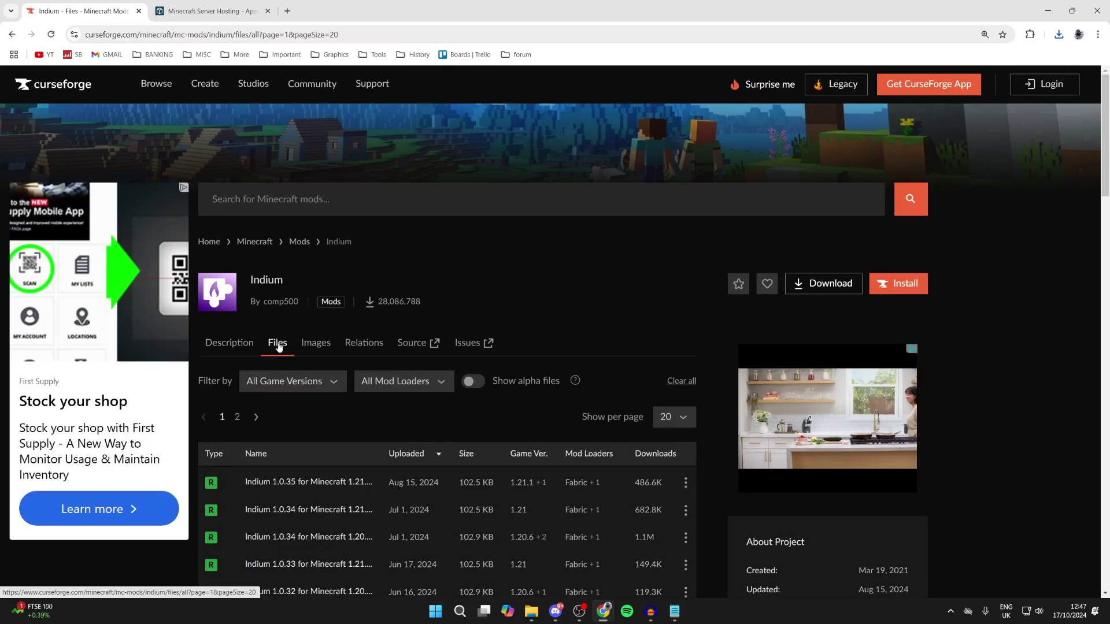
pyautogui.scroll(-3, 278, 345)
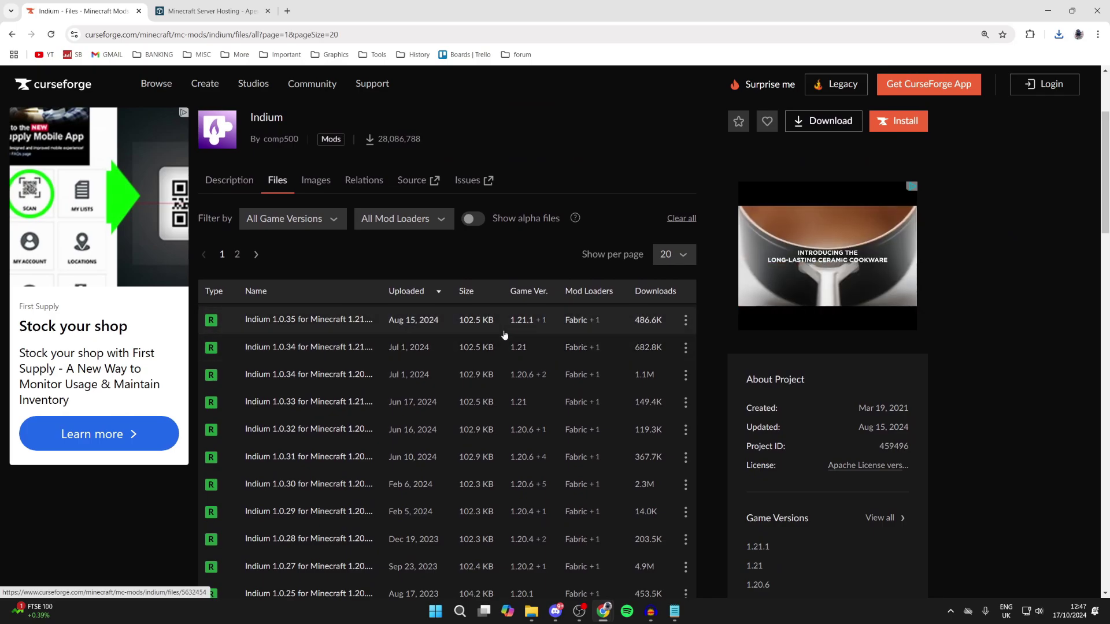
pyautogui.click(686, 321)
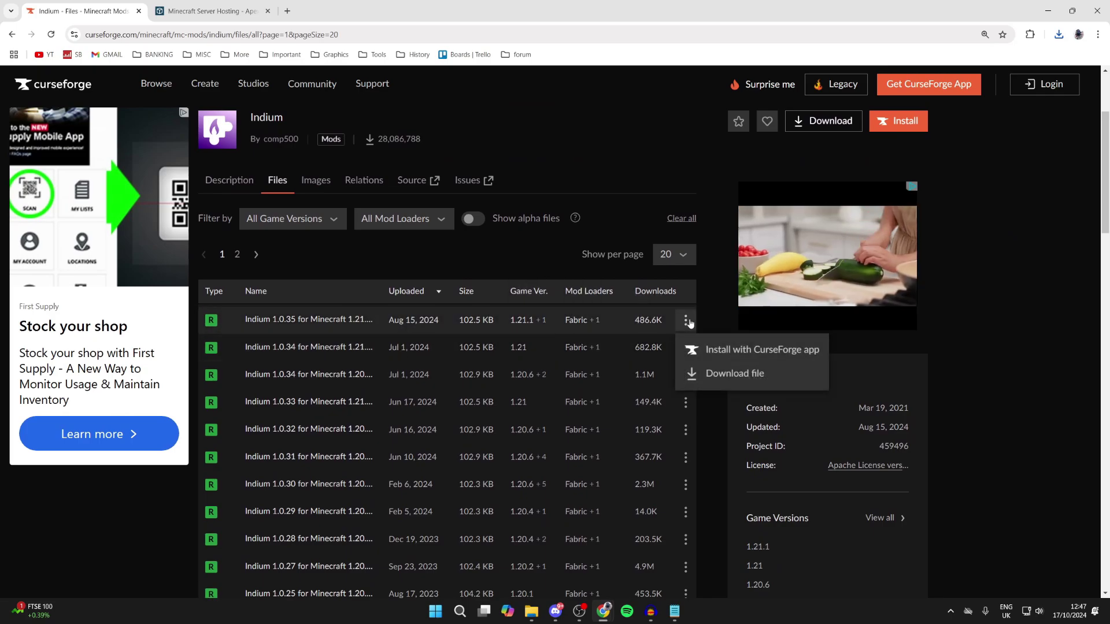
pyautogui.click(717, 370)
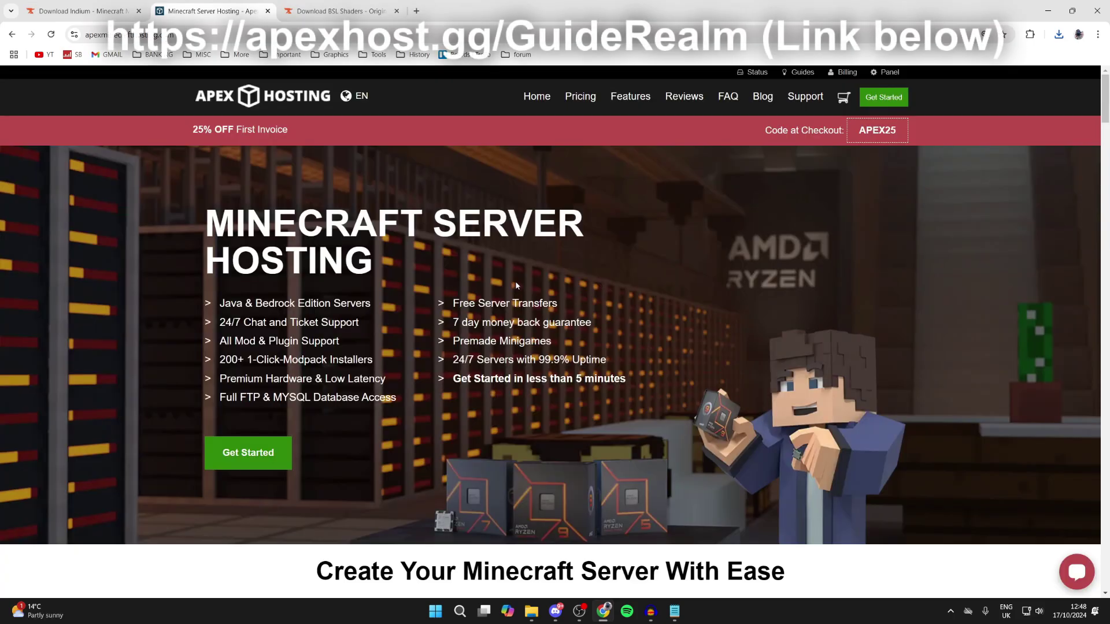
pyautogui.scroll(-5, 516, 283)
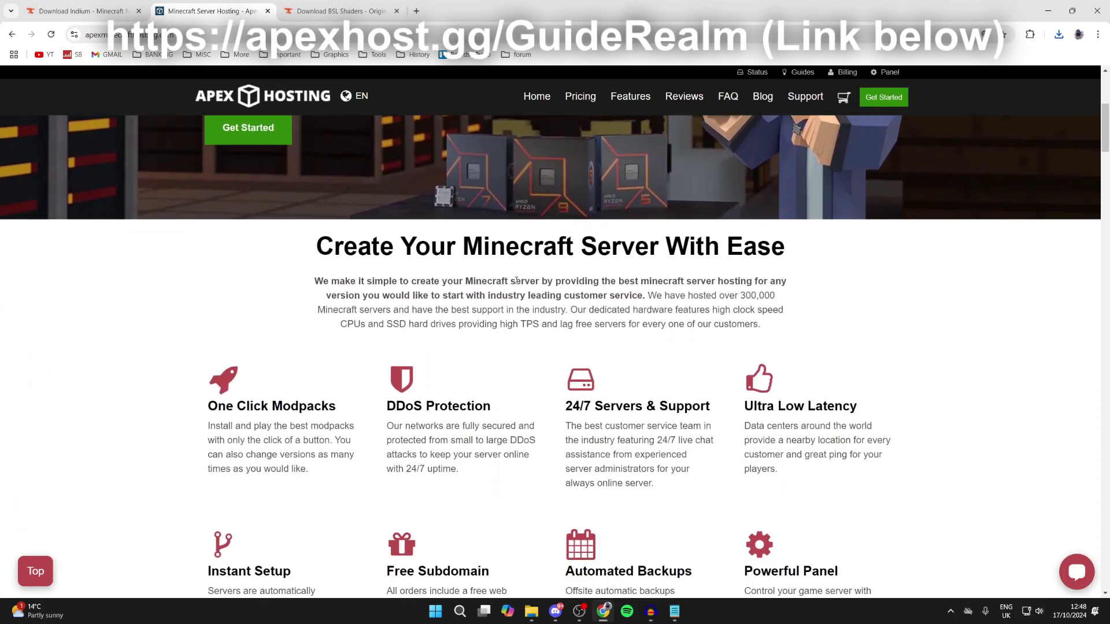
pyautogui.scroll(-1, 517, 280)
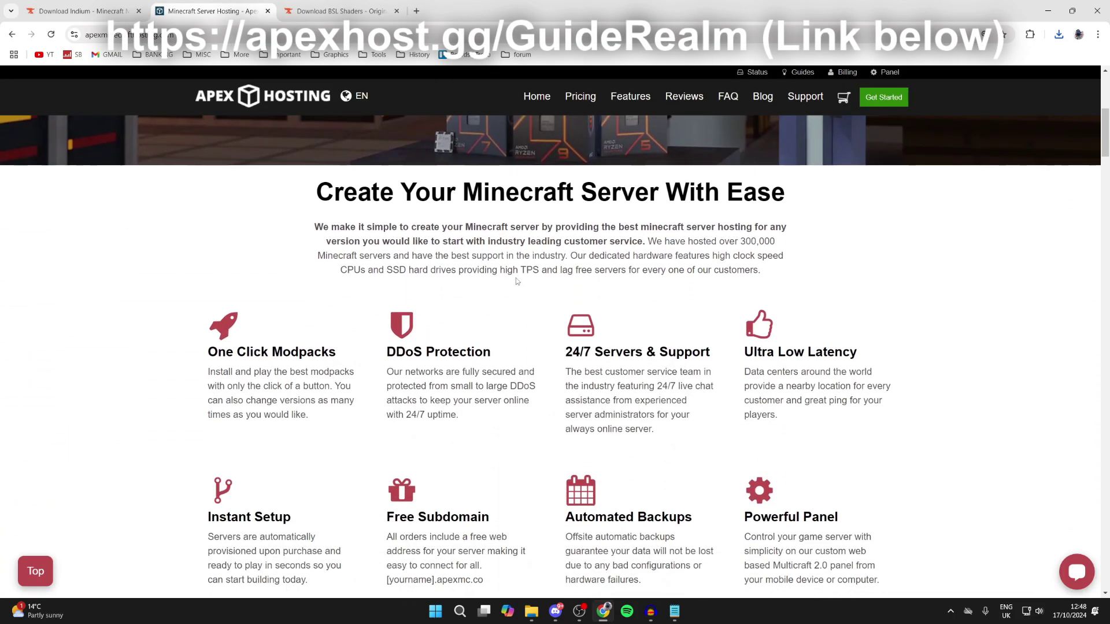
pyautogui.scroll(-1, 516, 281)
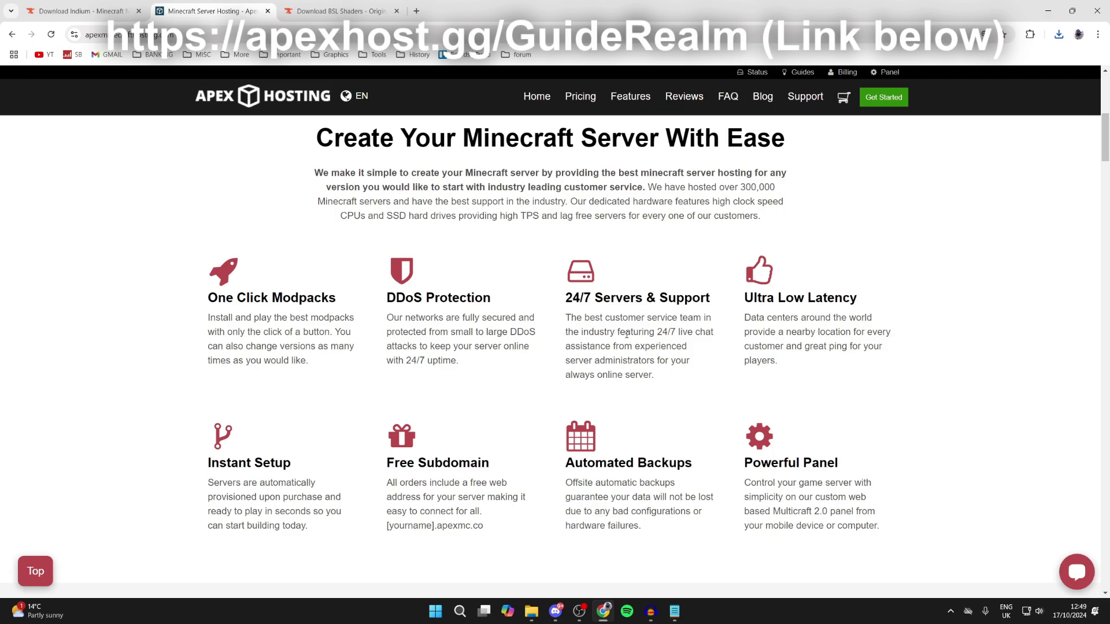
pyautogui.scroll(-2, 176, 456)
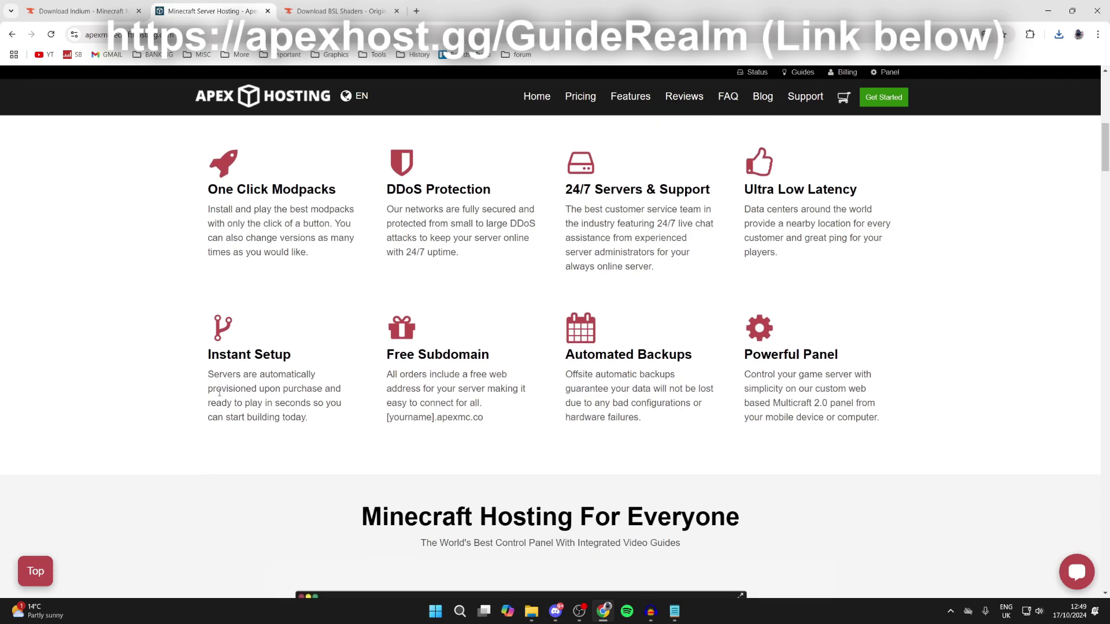
pyautogui.scroll(1, 338, 322)
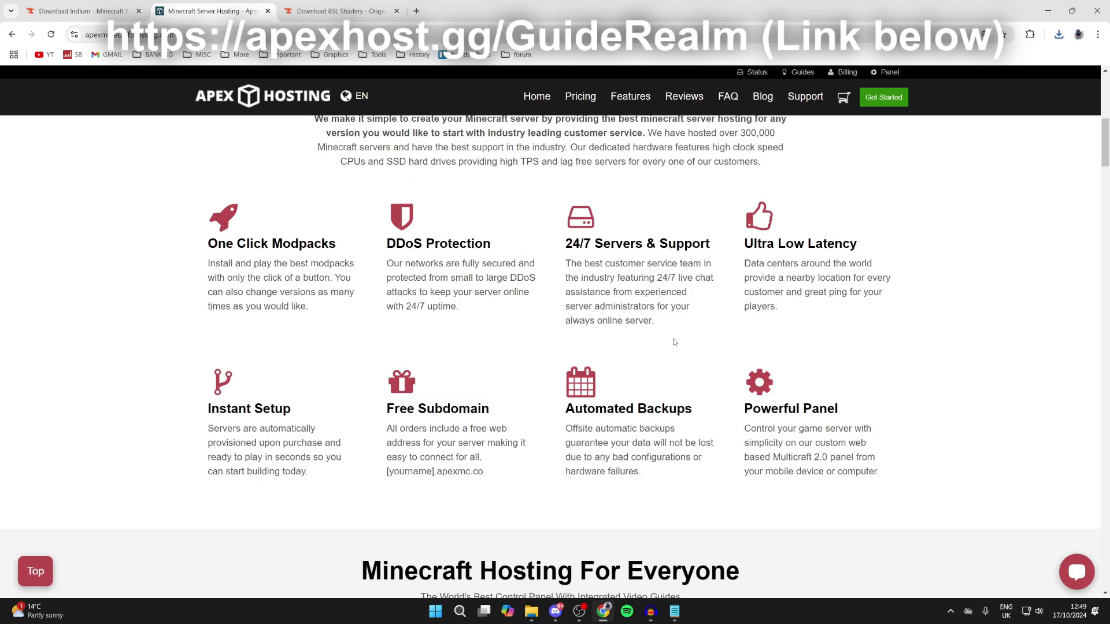
pyautogui.scroll(9, 673, 344)
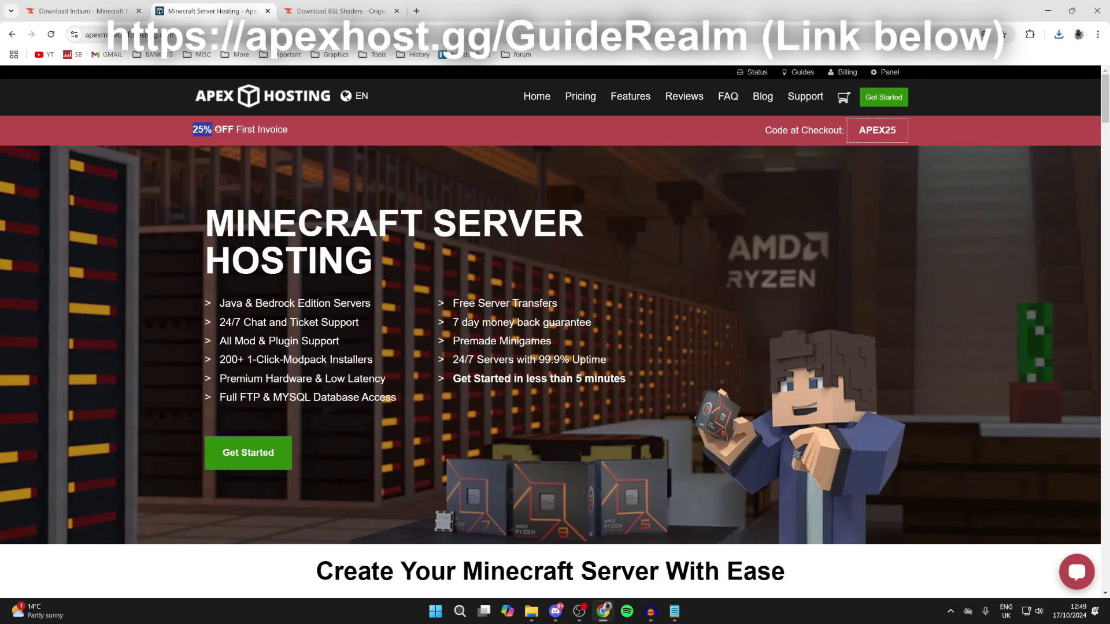
pyautogui.click(285, 130)
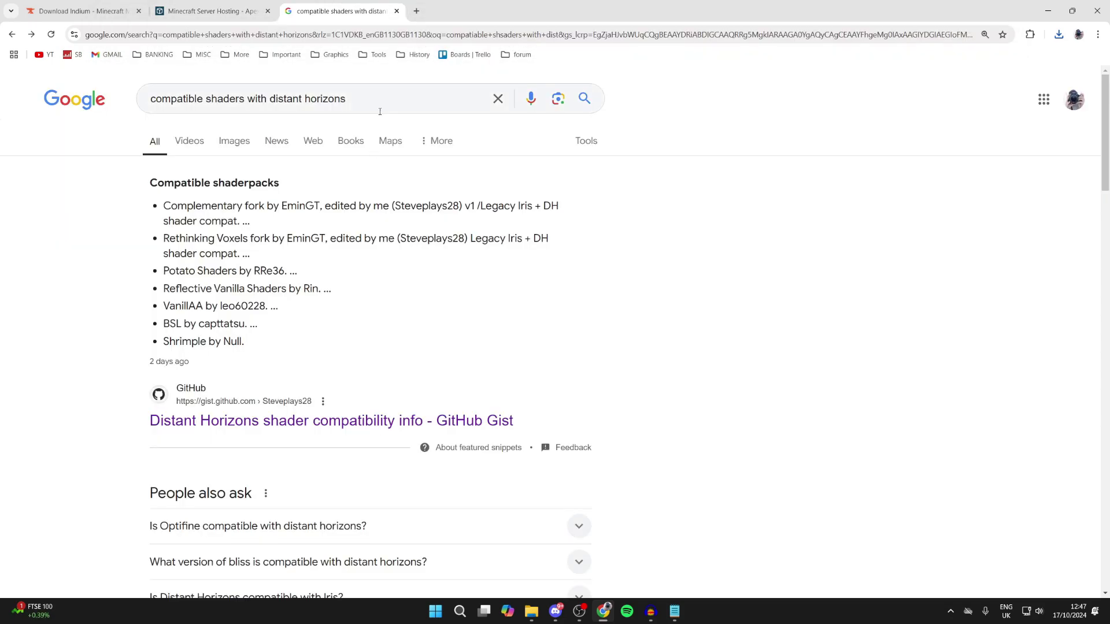
pyautogui.moveTo(345, 99); pyautogui.dragTo(256, 107)
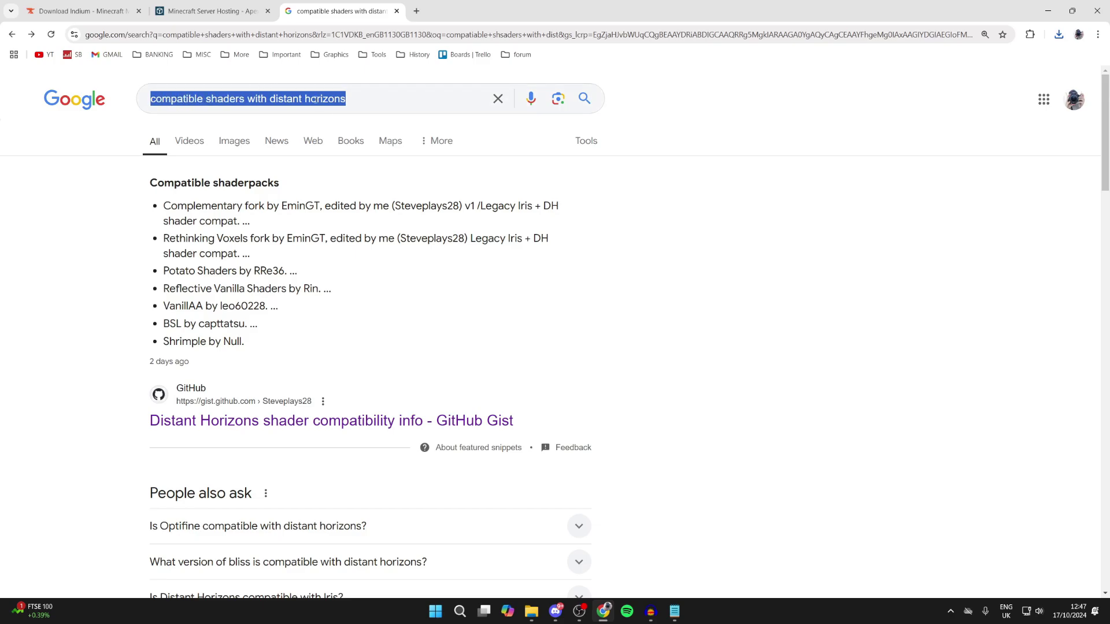
# Follow the gist's BSL shaderpack link to the BSL Shaders - Original Files list, topped by v8.3.
pyautogui.click(198, 412)
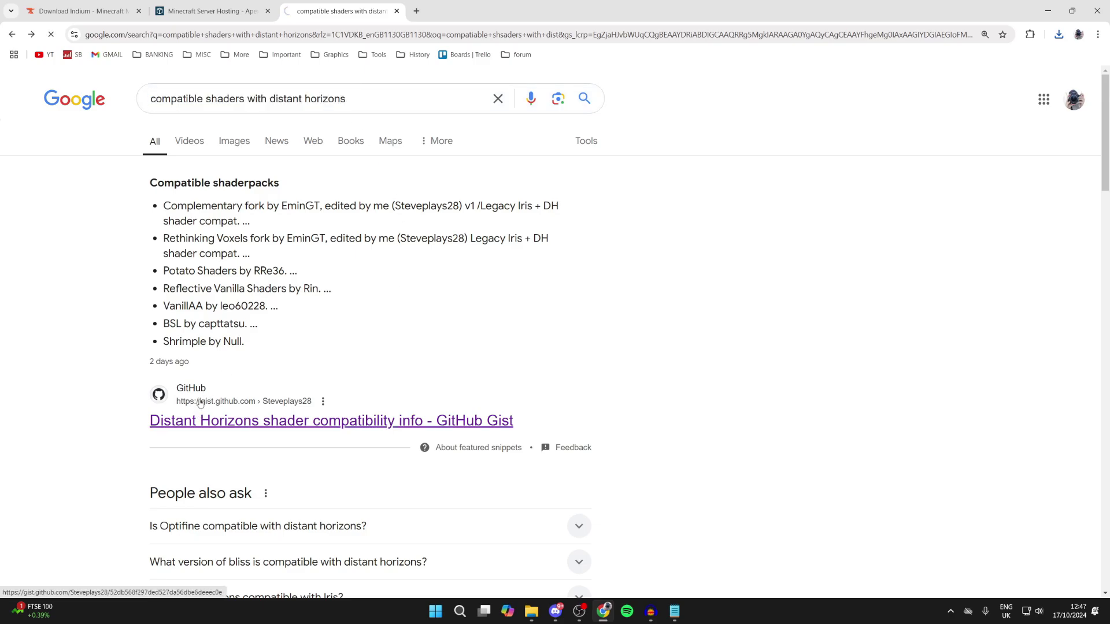
pyautogui.scroll(-5, 260, 344)
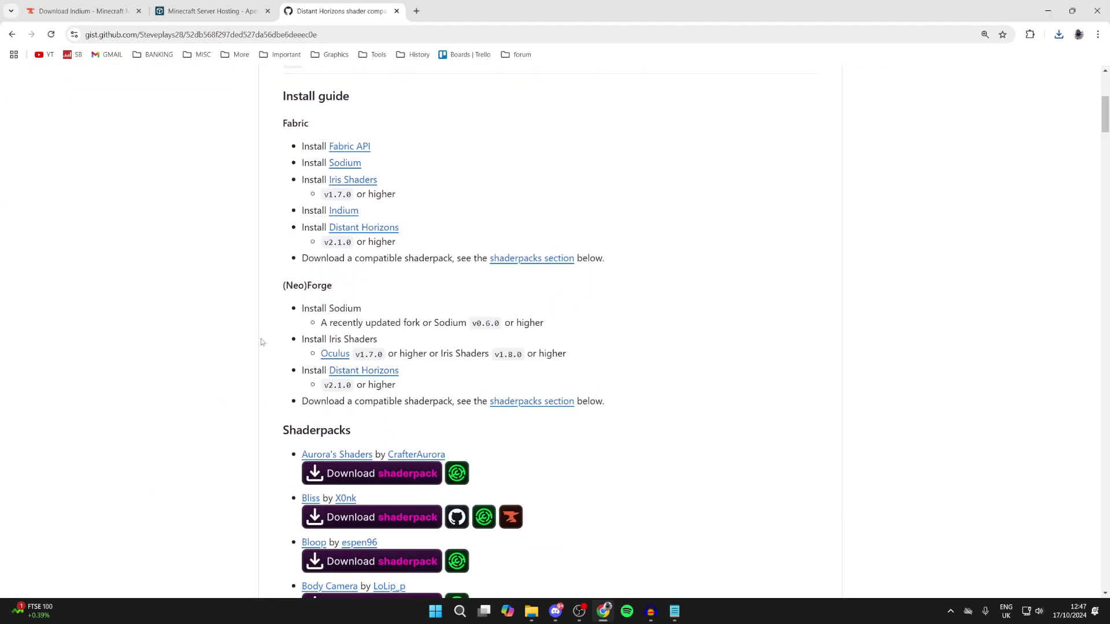
pyautogui.scroll(-3, 261, 341)
pyautogui.scroll(-2, 261, 341)
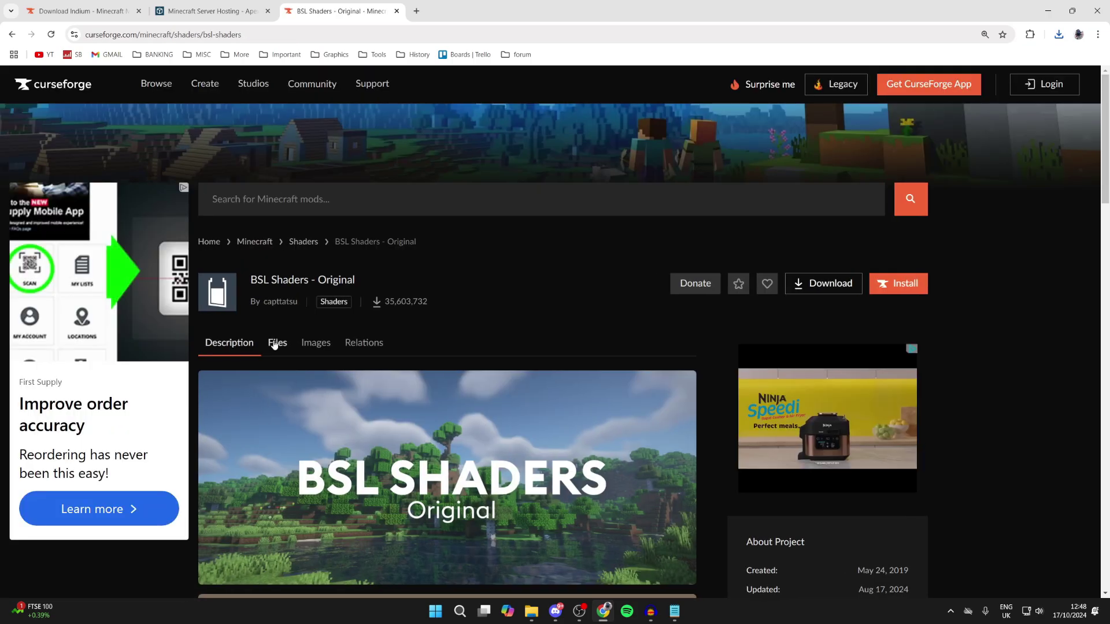
pyautogui.click(271, 344)
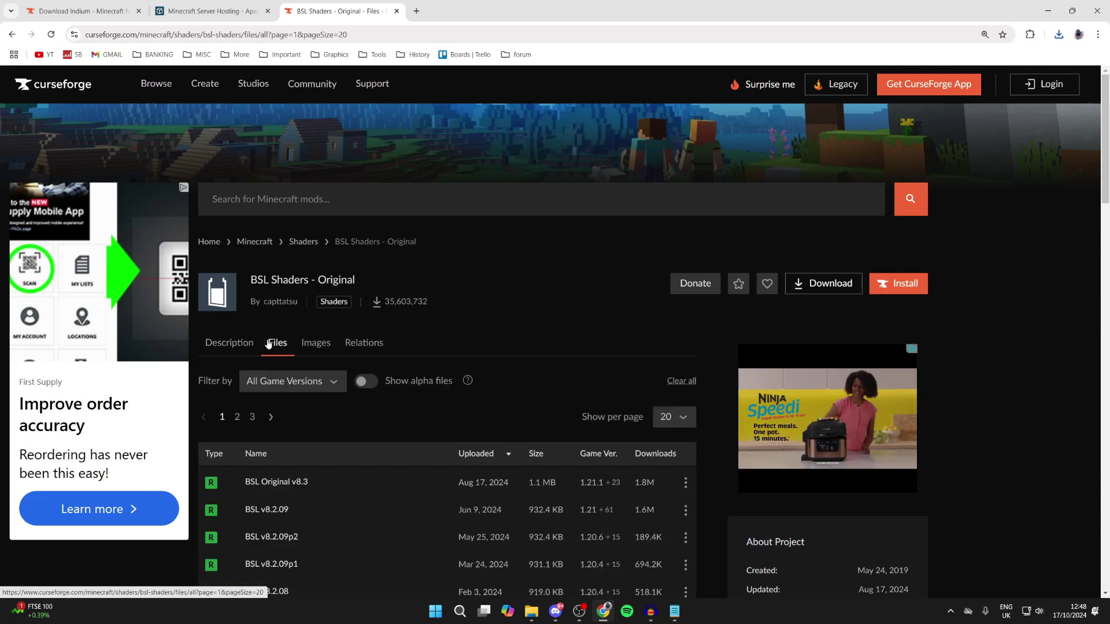
pyautogui.scroll(-3, 272, 342)
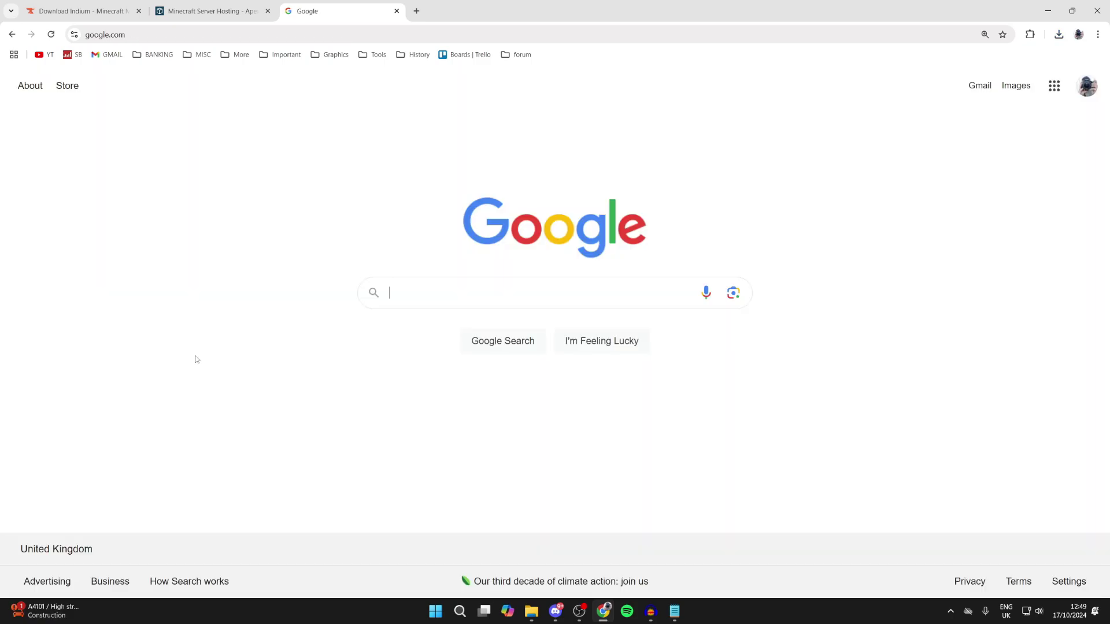
# Search 'fabric minecraft', go to fabricmc.net and download the Fabric installer for Windows.
pyautogui.write('fabric minec')
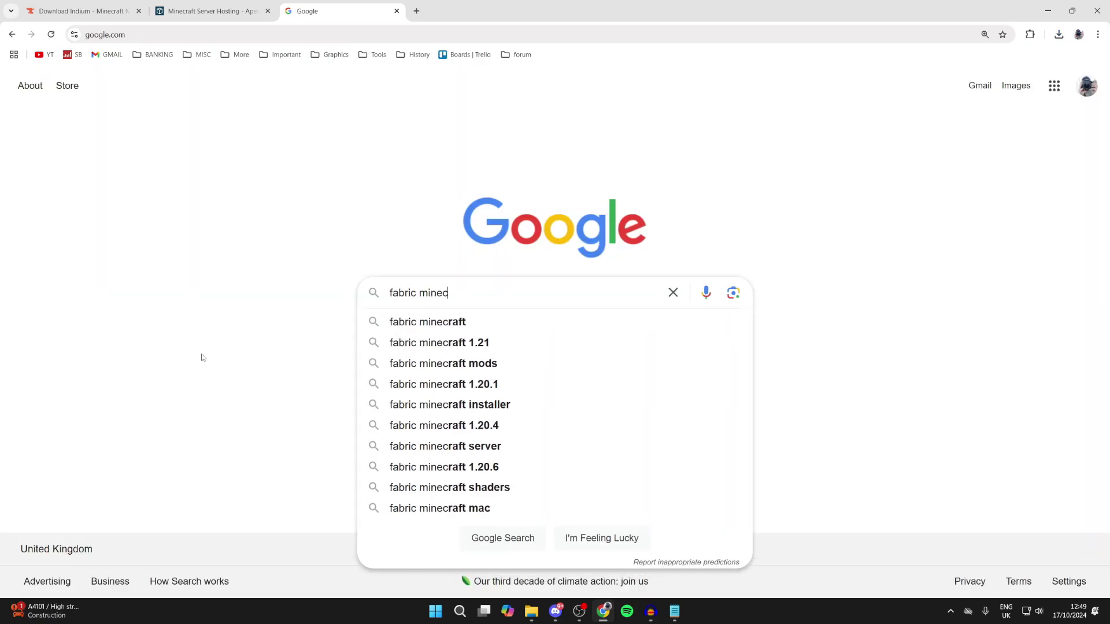
pyautogui.write('raft')
pyautogui.press('Return')
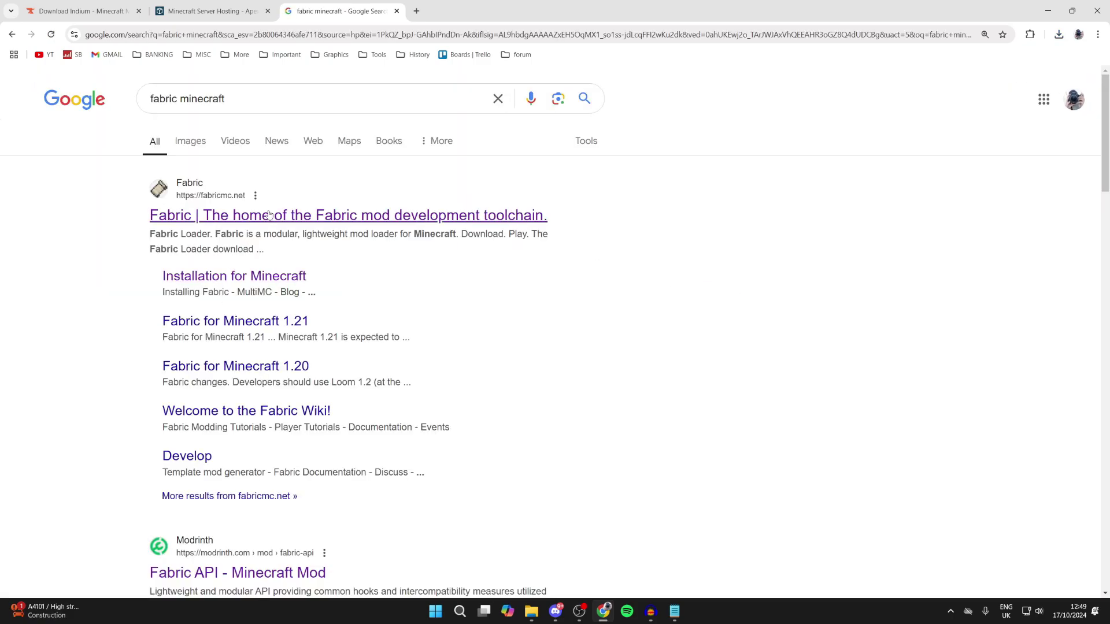
pyautogui.click(268, 213)
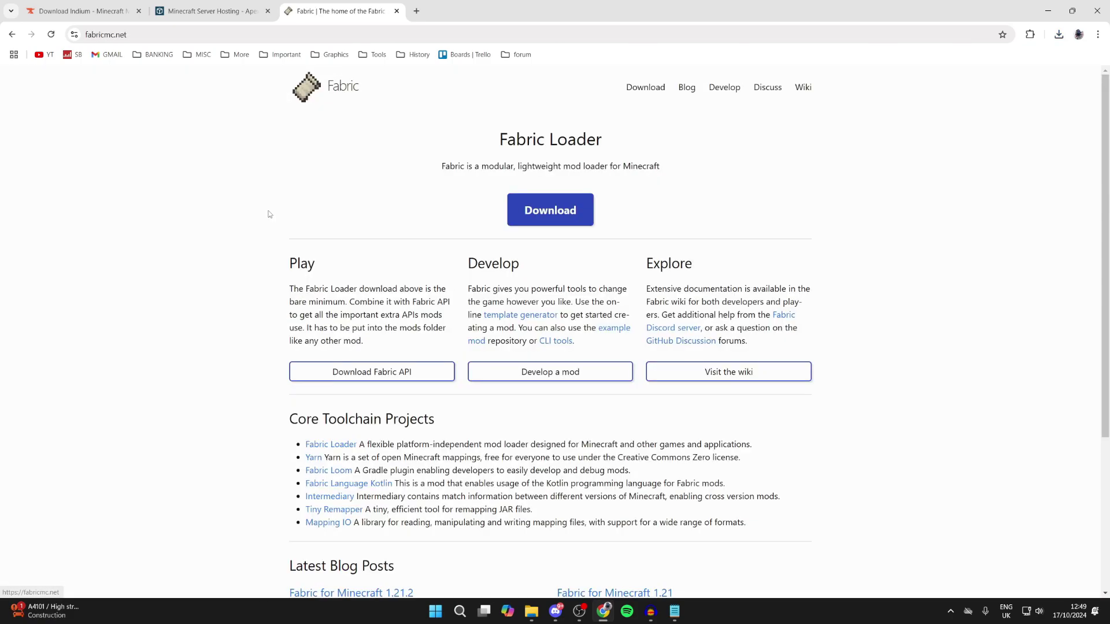
pyautogui.click(565, 199)
pyautogui.click(561, 191)
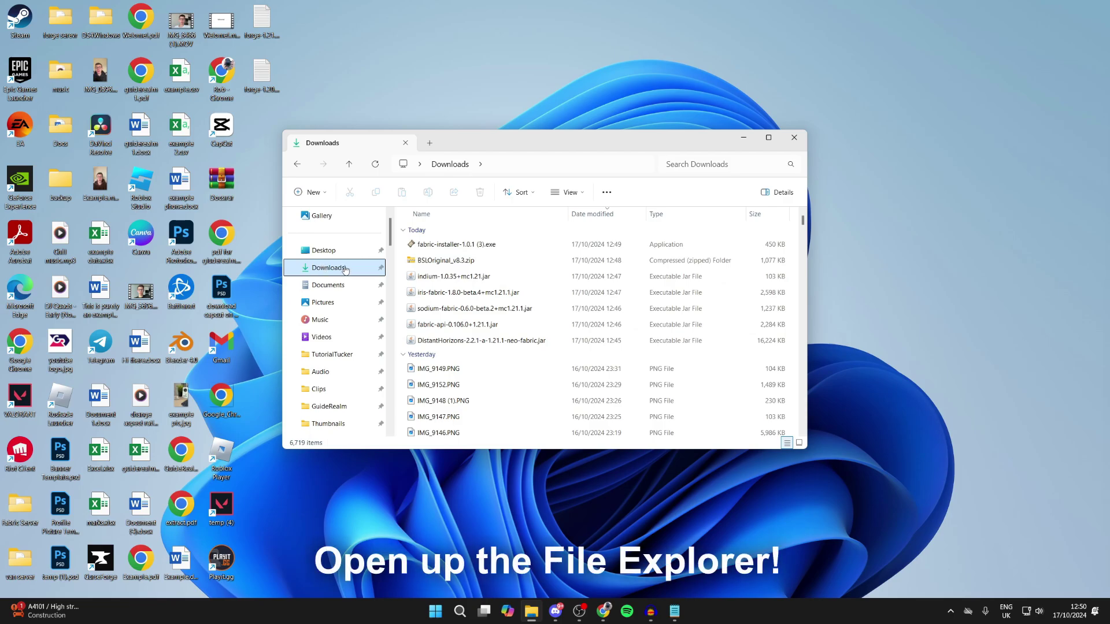
# Run the Fabric installer and install Fabric Loader for Minecraft version 1.21.1.
pyautogui.doubleClick(456, 245)
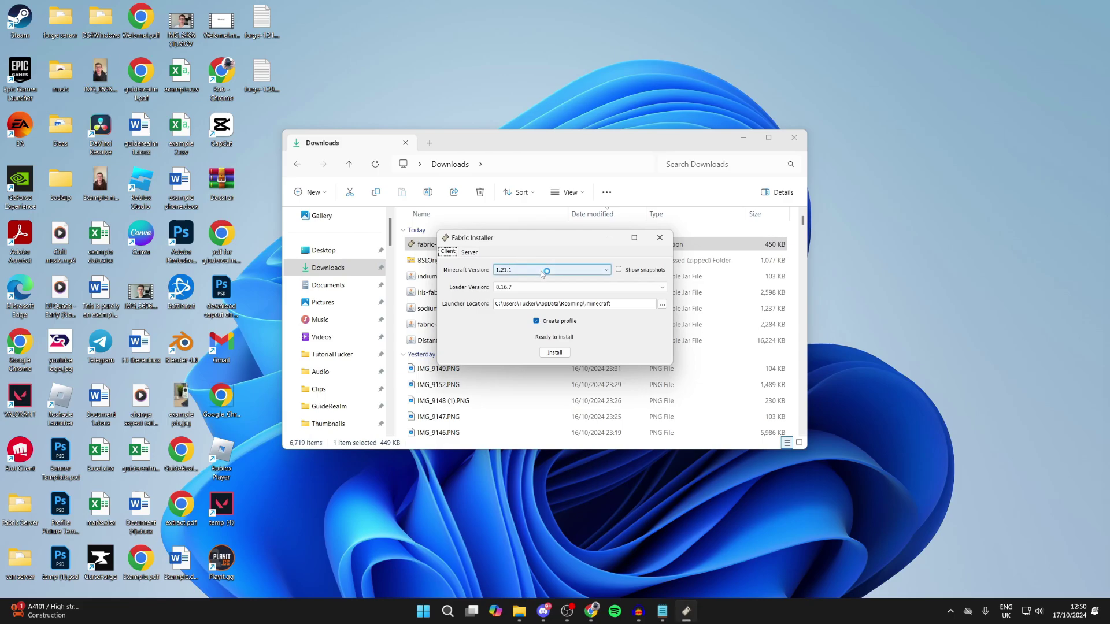
pyautogui.click(542, 270)
pyautogui.click(528, 280)
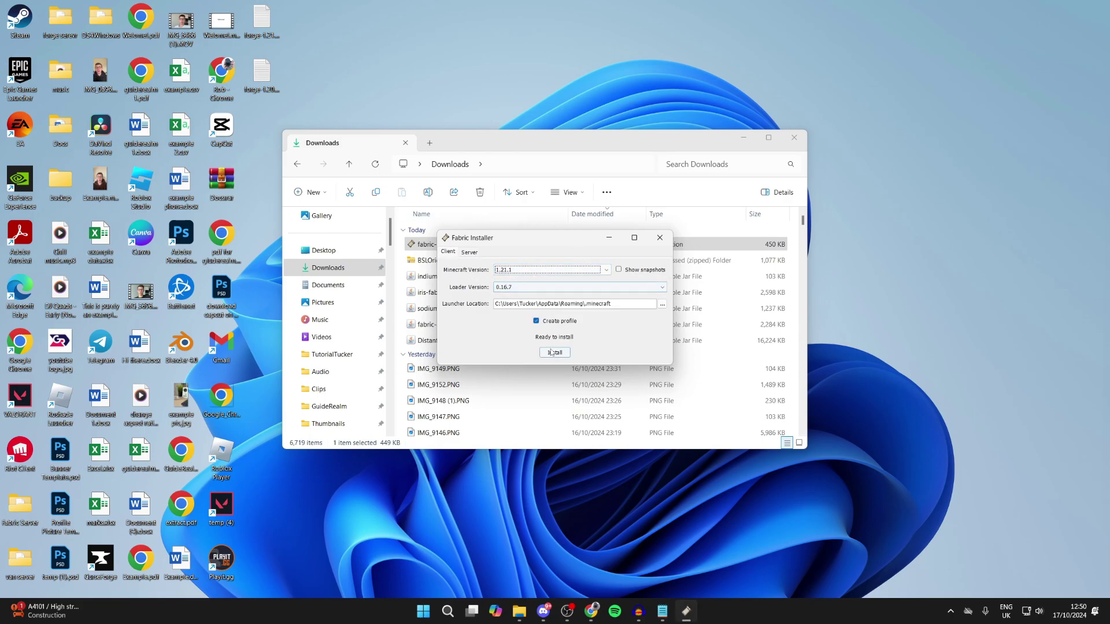
pyautogui.click(553, 353)
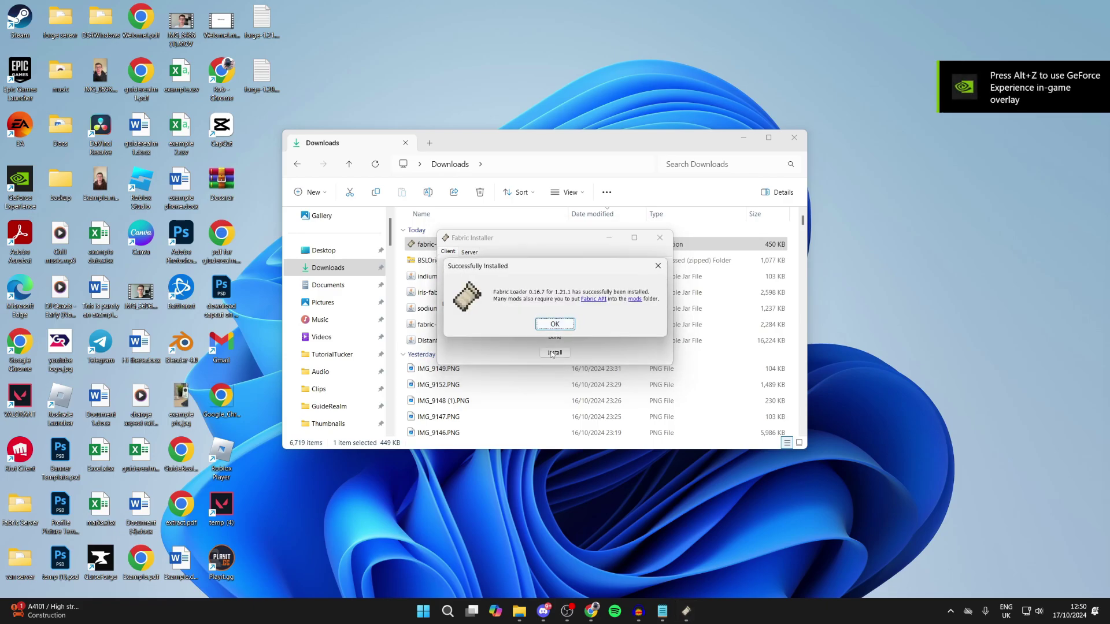
pyautogui.click(554, 325)
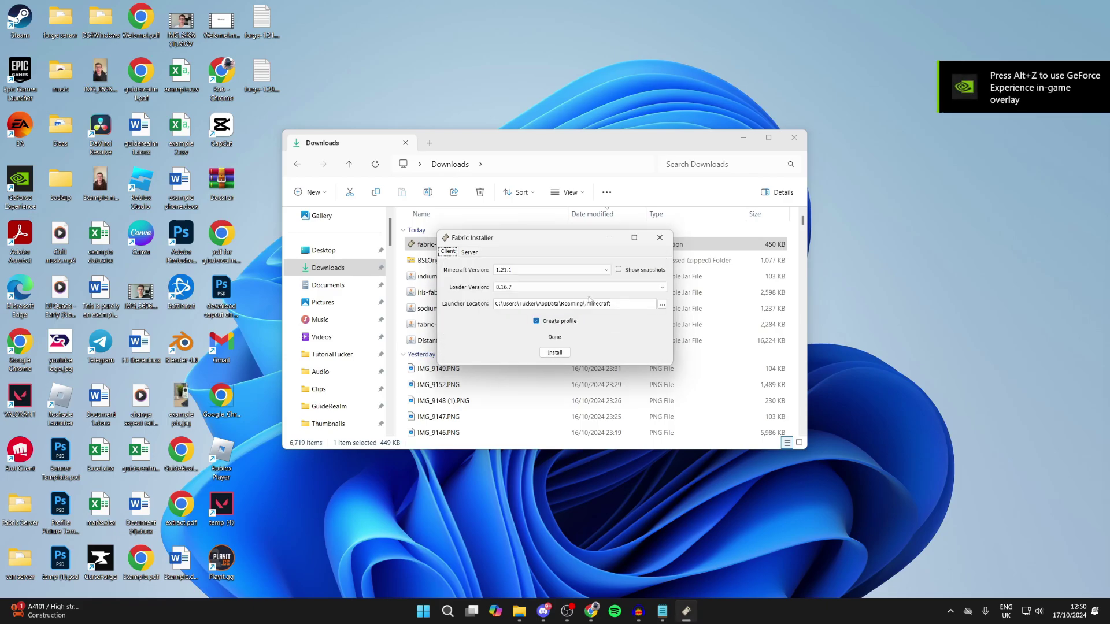
pyautogui.click(659, 238)
# Launch the Minecraft Launcher through Windows search.
pyautogui.click(454, 614)
pyautogui.write('mine')
pyautogui.press('Return')
# Open the .minecraft folder from the Fabric Loader 1.21.1 row under Installations.
pyautogui.click(182, 52)
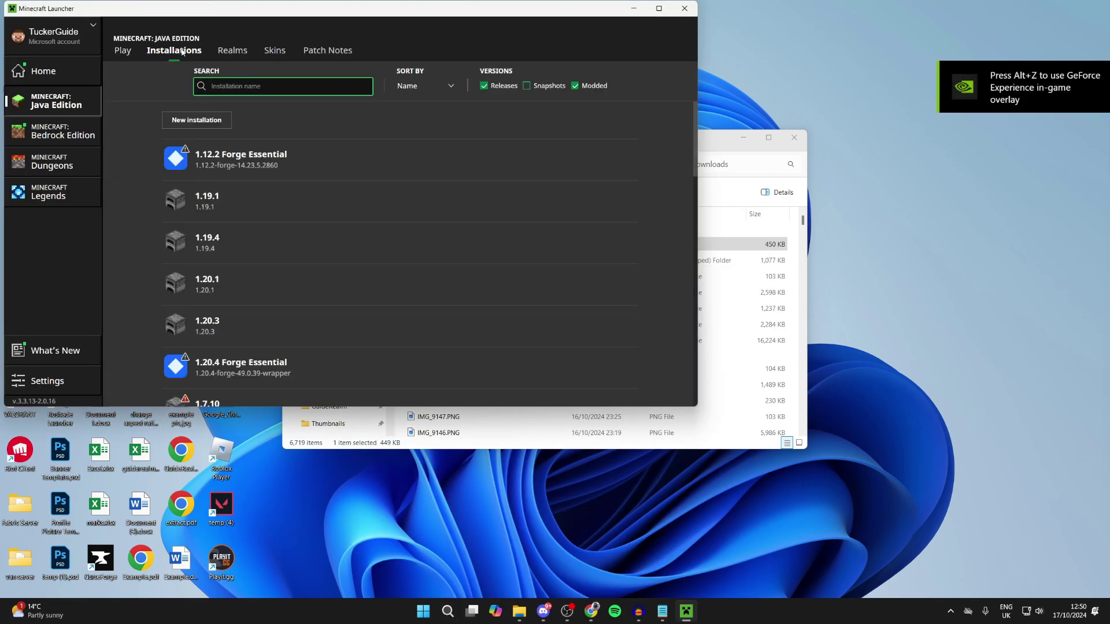
pyautogui.scroll(-5, 339, 222)
pyautogui.scroll(-4, 339, 222)
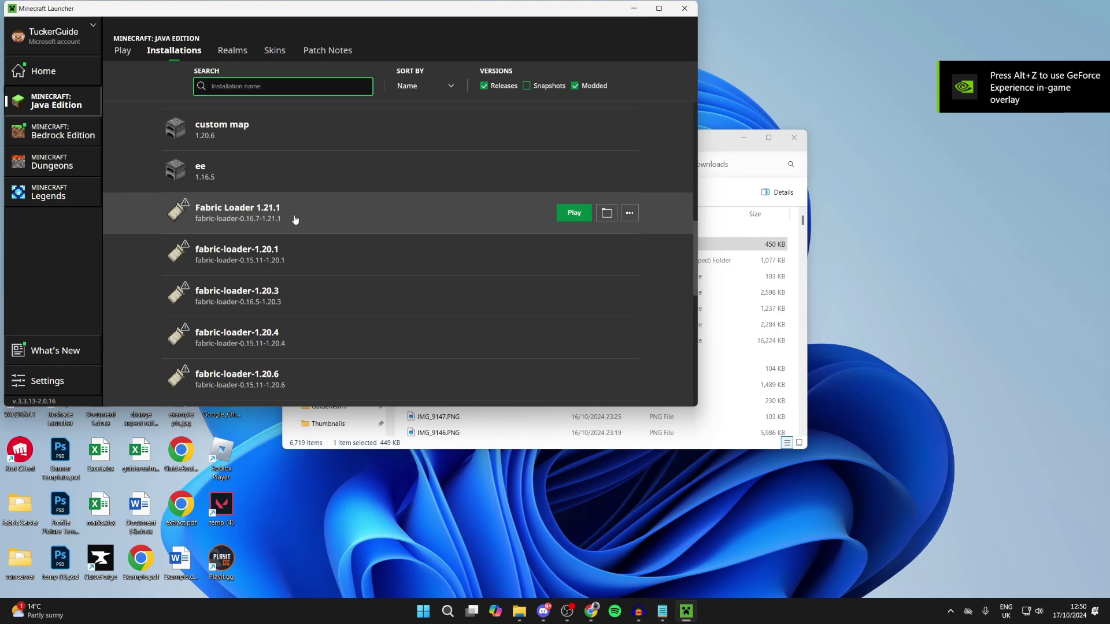
pyautogui.click(604, 214)
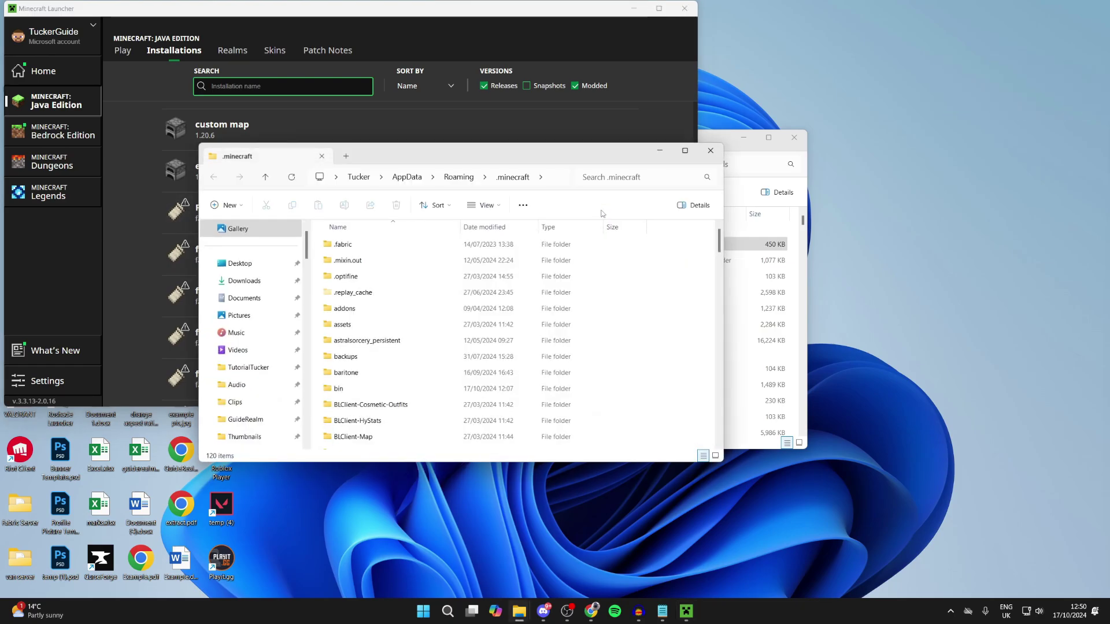
# Open the mods folder and place it side by side with the Downloads window.
pyautogui.scroll(-5, 501, 287)
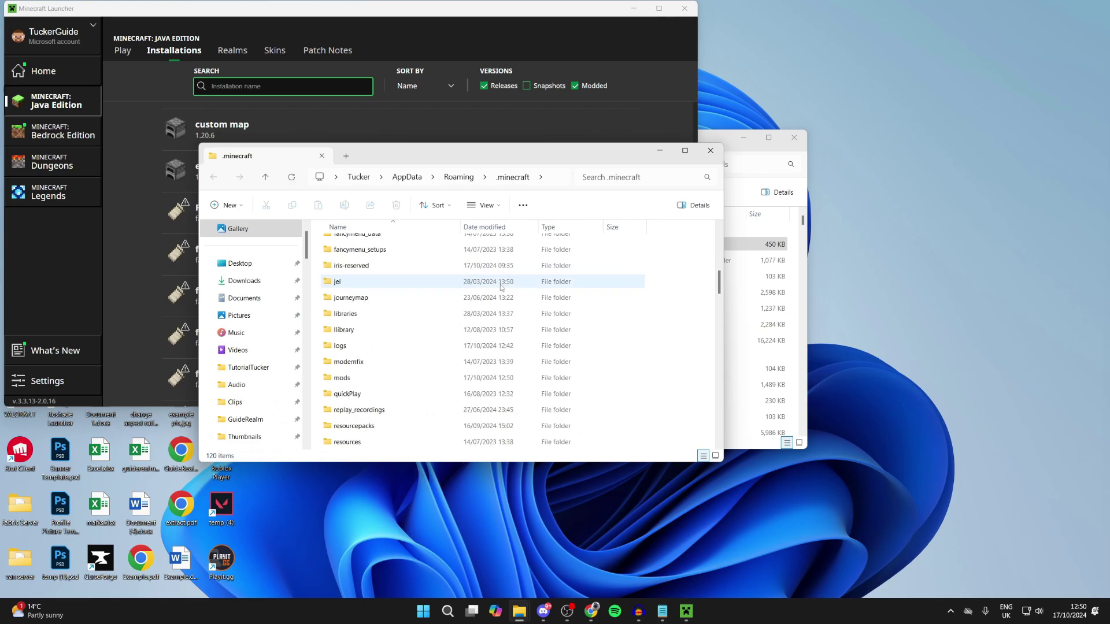
pyautogui.doubleClick(404, 379)
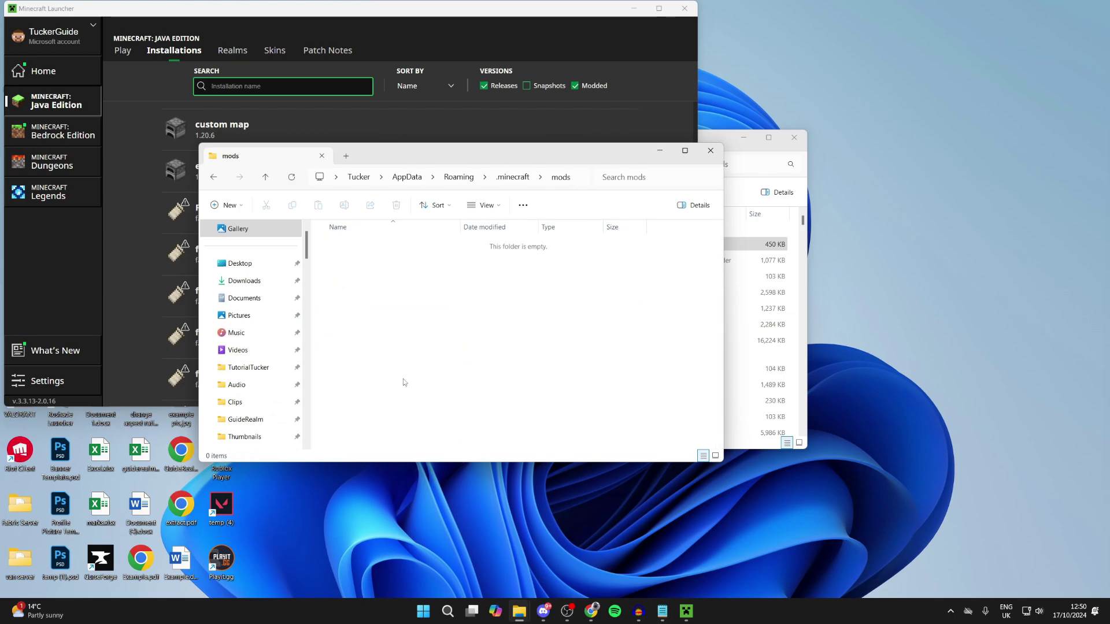
pyautogui.moveTo(450, 156); pyautogui.dragTo(280, 143)
pyautogui.click(715, 165)
pyautogui.moveTo(625, 145); pyautogui.dragTo(844, 144)
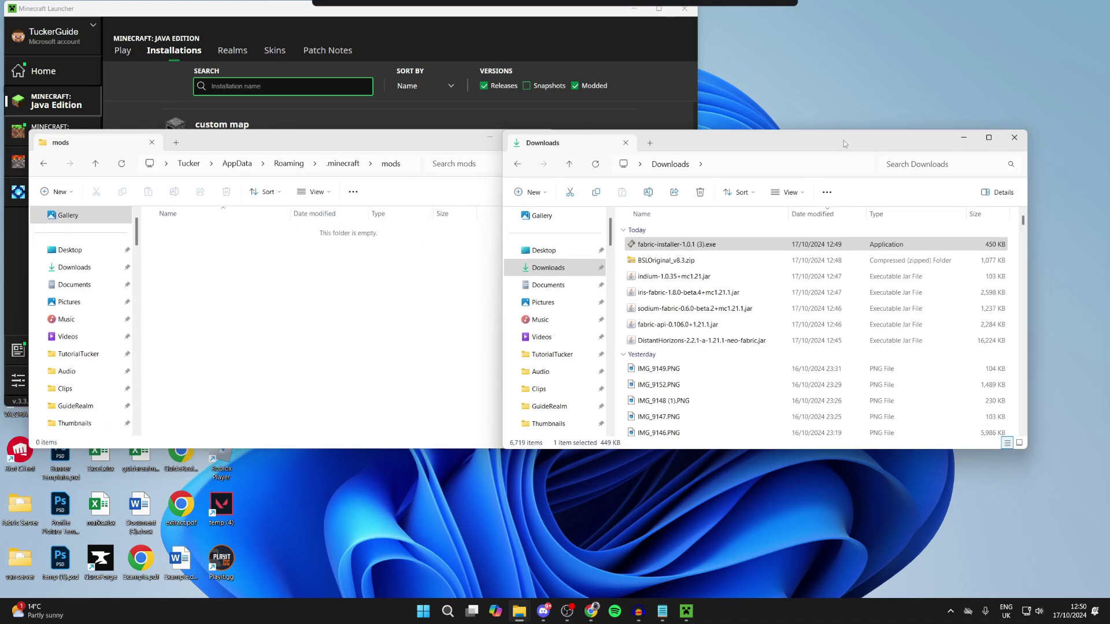
# Move the DistantHorizons, fabric-api, sodium and indium jars from Downloads into mods.
pyautogui.moveTo(679, 345); pyautogui.dragTo(243, 266)
pyautogui.moveTo(660, 331); pyautogui.dragTo(277, 272)
pyautogui.moveTo(693, 308); pyautogui.dragTo(525, 289)
pyautogui.moveTo(673, 276); pyautogui.dragTo(368, 337)
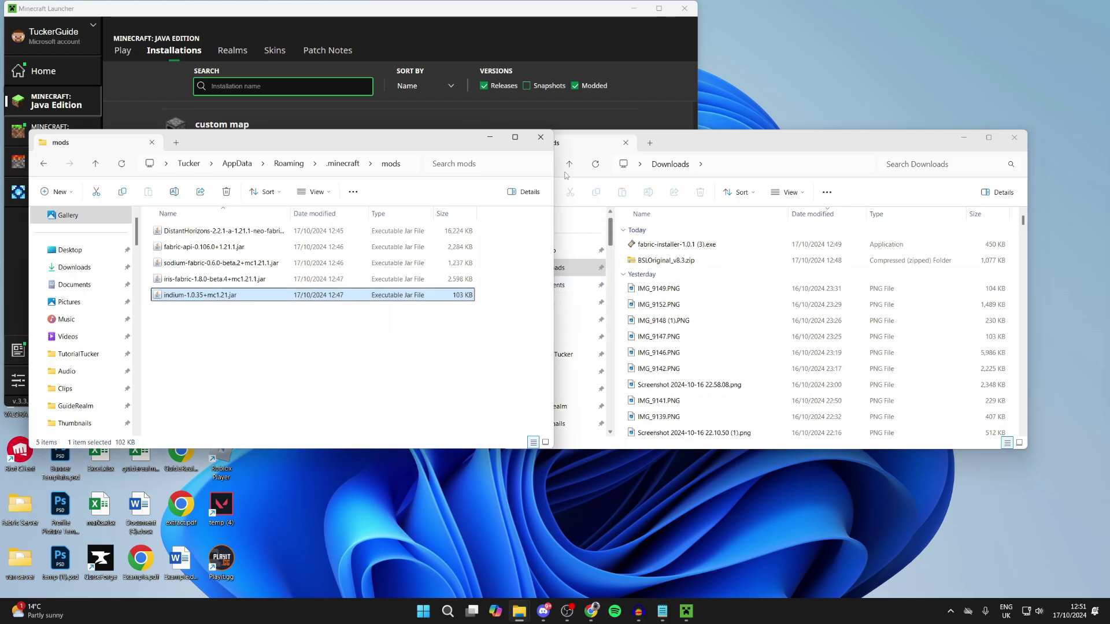
pyautogui.click(540, 136)
pyautogui.moveTo(376, 8); pyautogui.dragTo(419, 16)
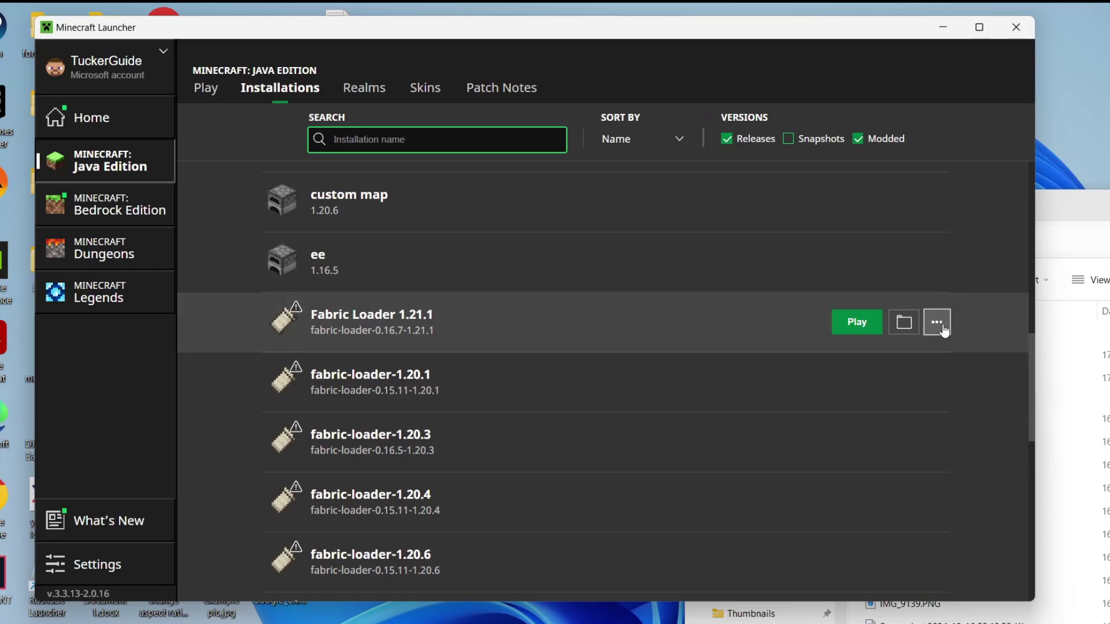
# Change Fabric Loader 1.21.1's JVM argument to -Xmx8G, save, and launch the game.
pyautogui.click(943, 328)
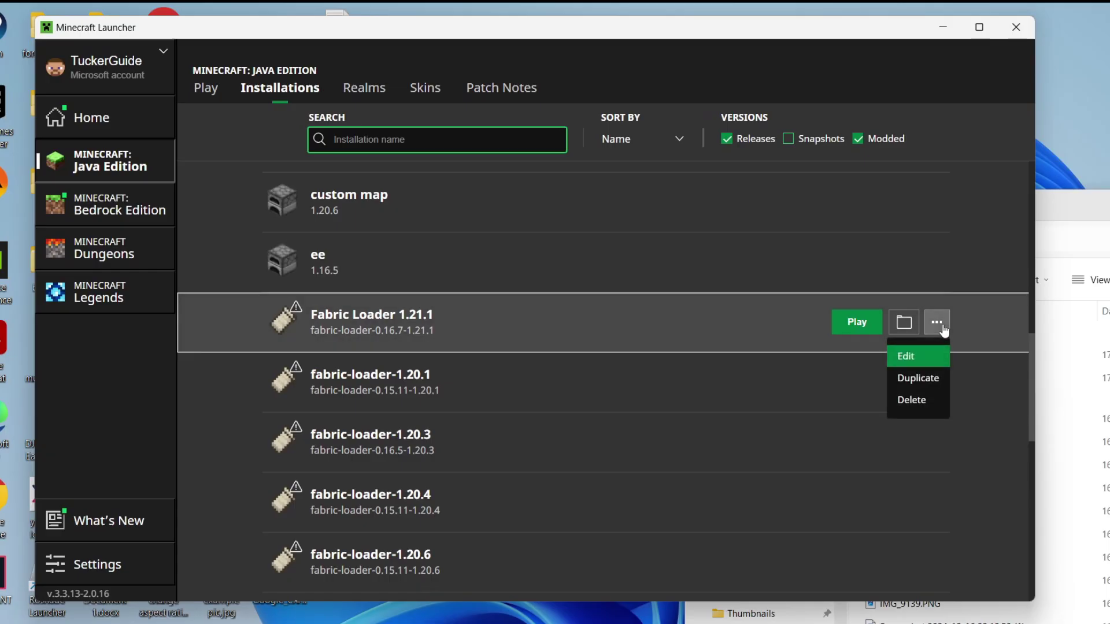
pyautogui.click(912, 364)
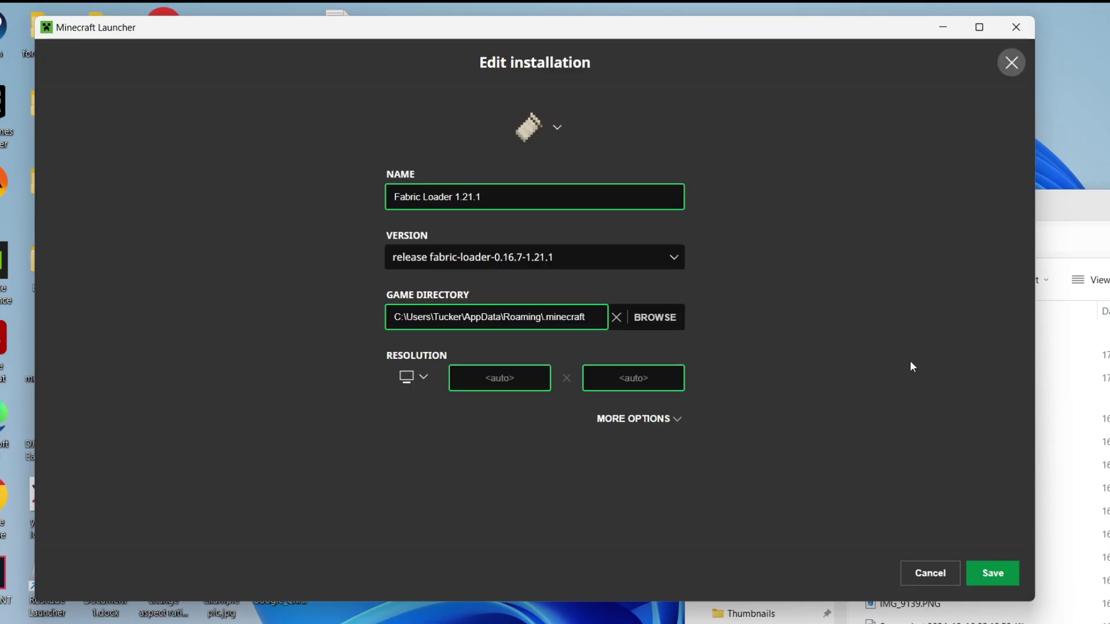
pyautogui.click(650, 422)
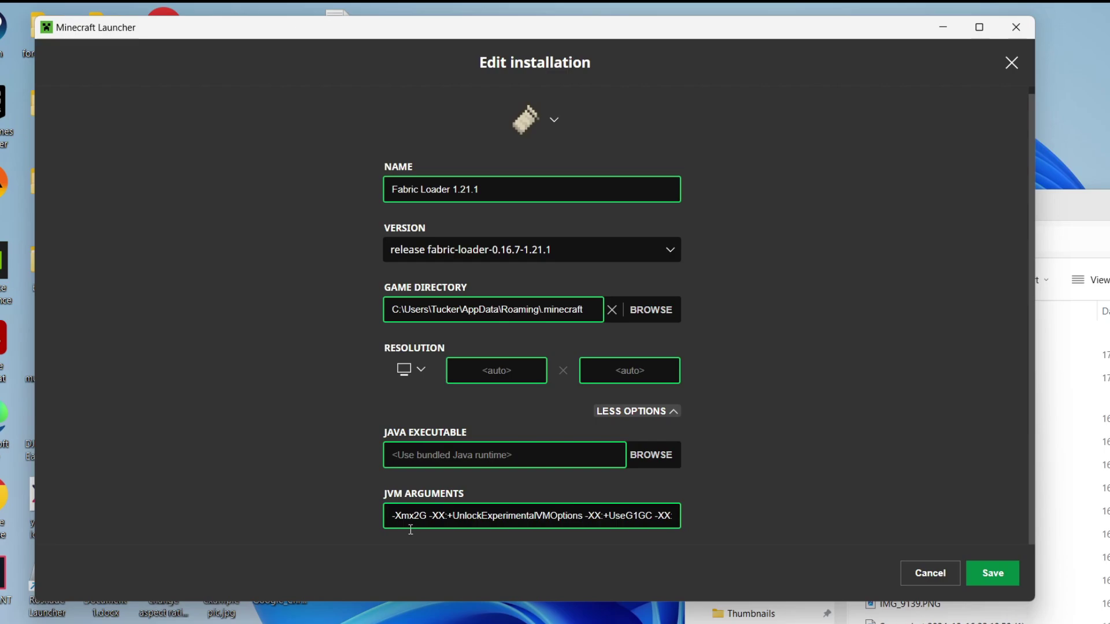
pyautogui.click(421, 515)
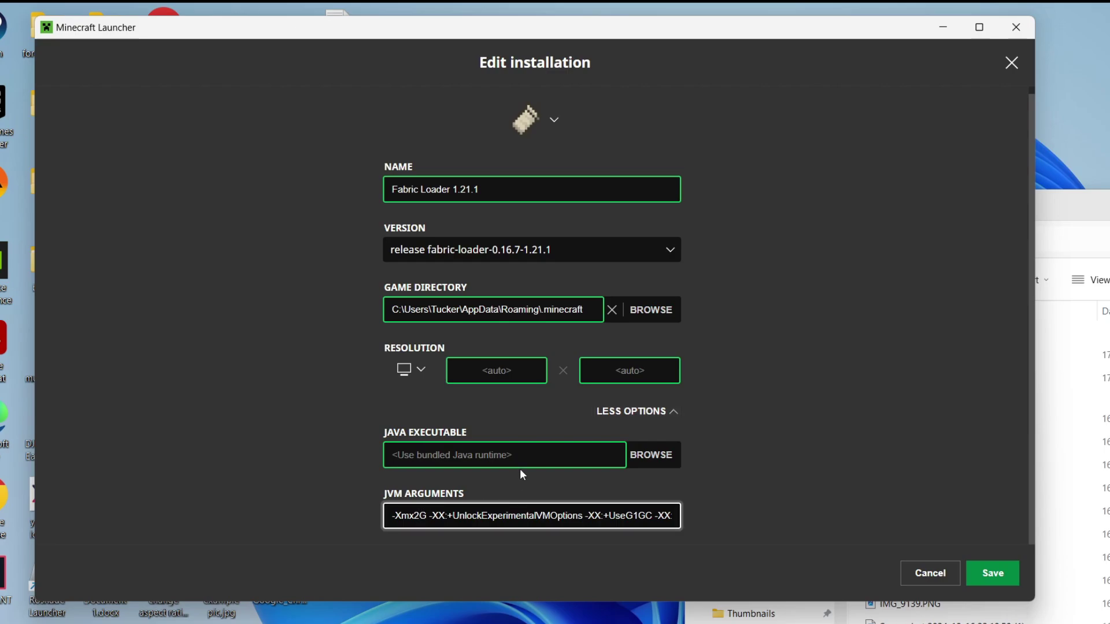
pyautogui.press('BackSpace')
pyautogui.write('4')
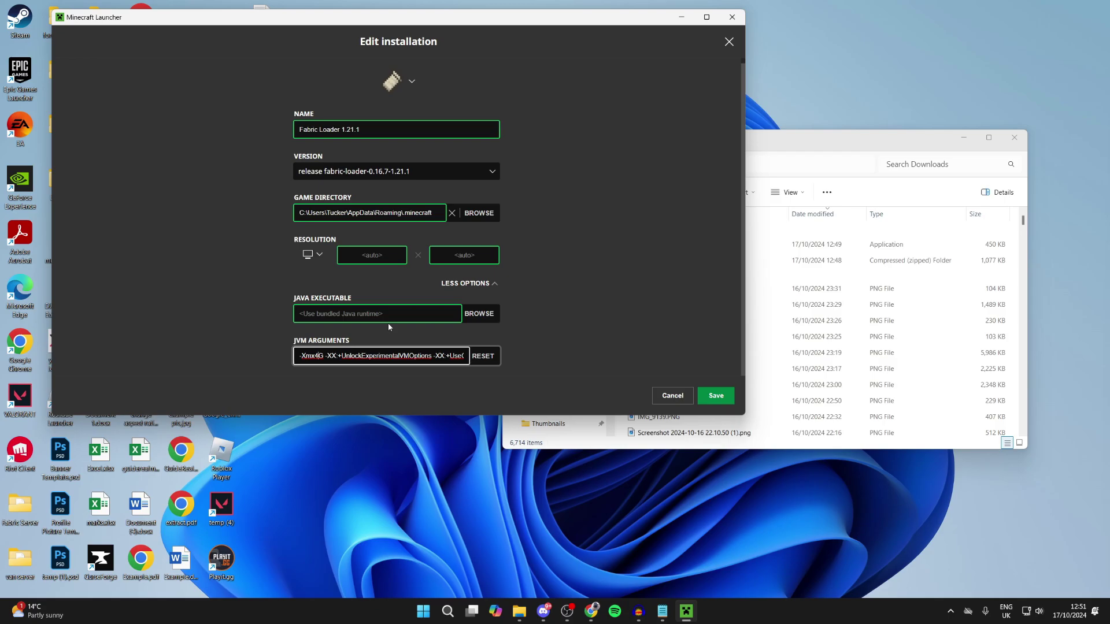
pyautogui.press('BackSpace')
pyautogui.write('8')
pyautogui.click(708, 394)
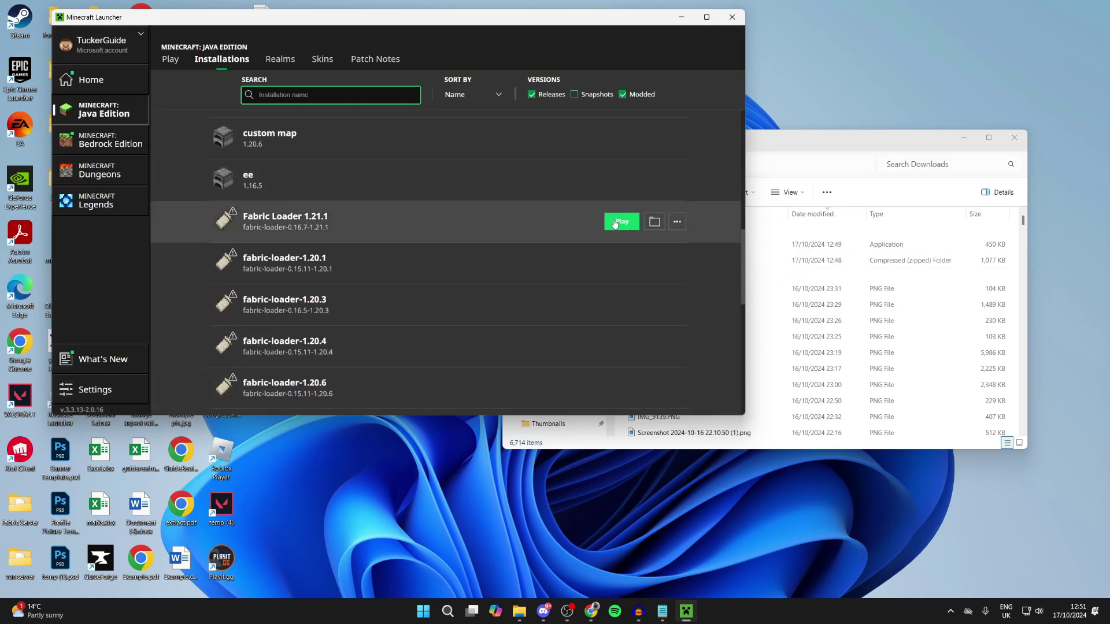
pyautogui.click(614, 223)
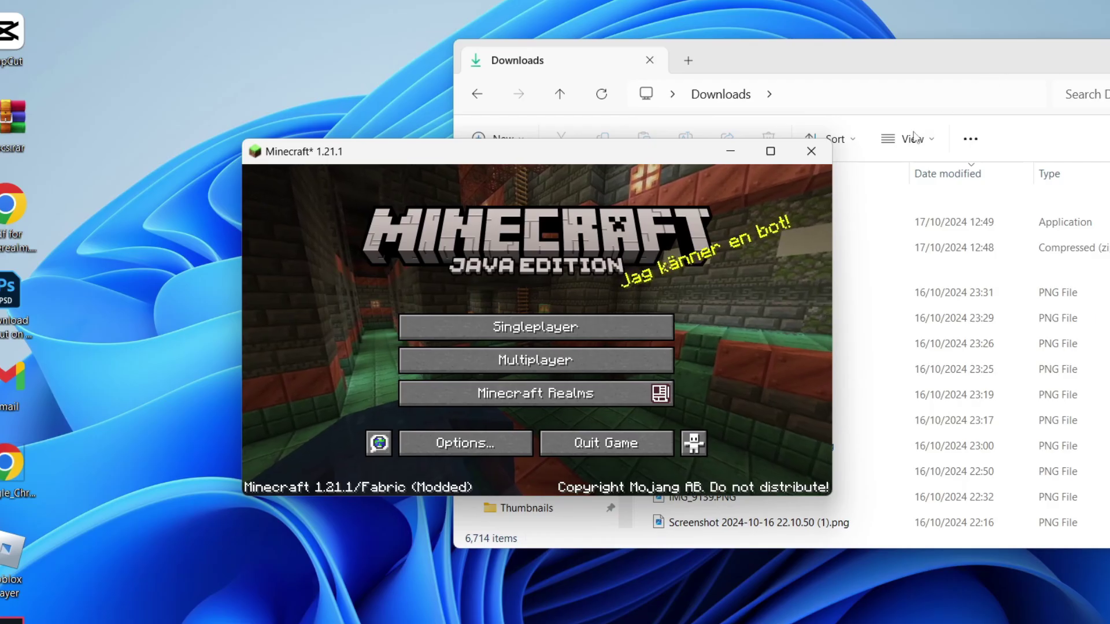
# Open the shaderpacks folder from Options > Video Settings > Shader Packs.
pyautogui.click(482, 435)
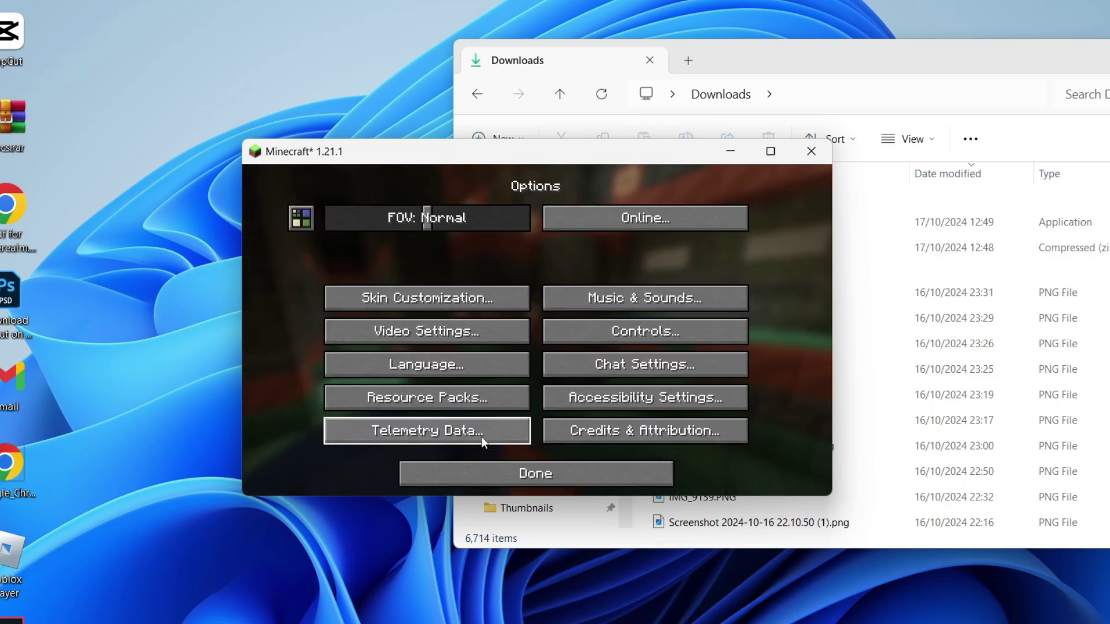
pyautogui.click(432, 325)
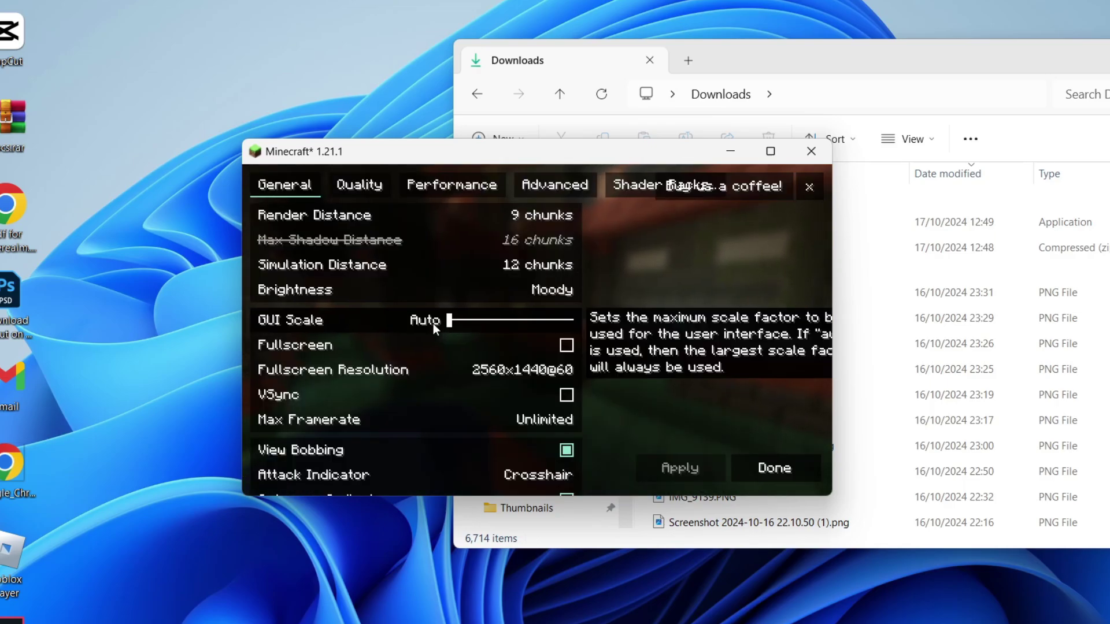
pyautogui.click(622, 190)
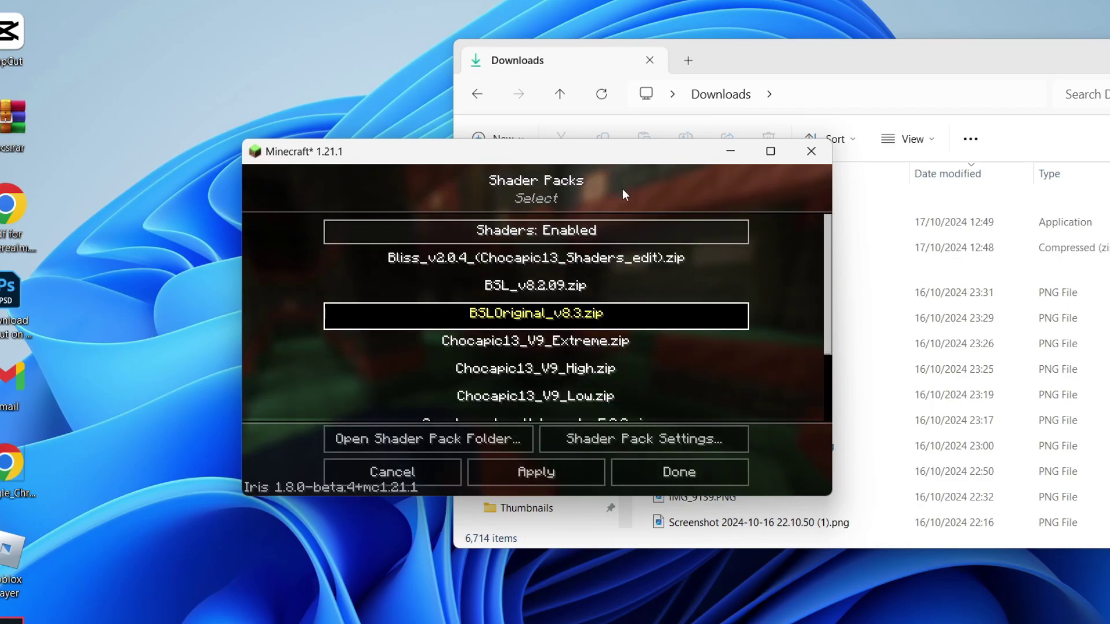
pyautogui.press('Escape')
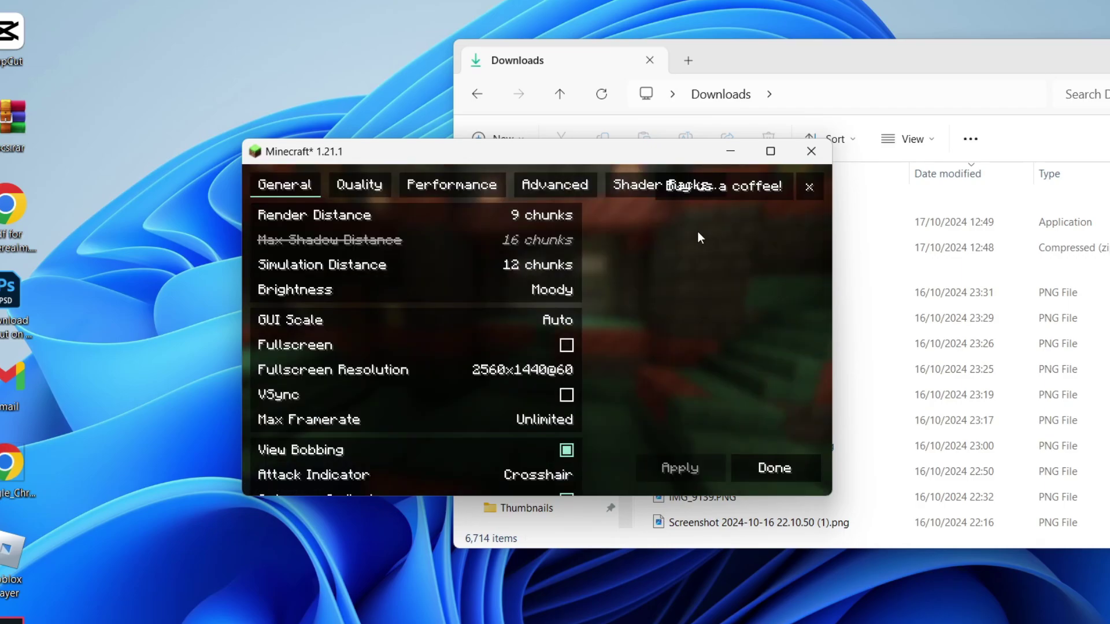
pyautogui.click(623, 186)
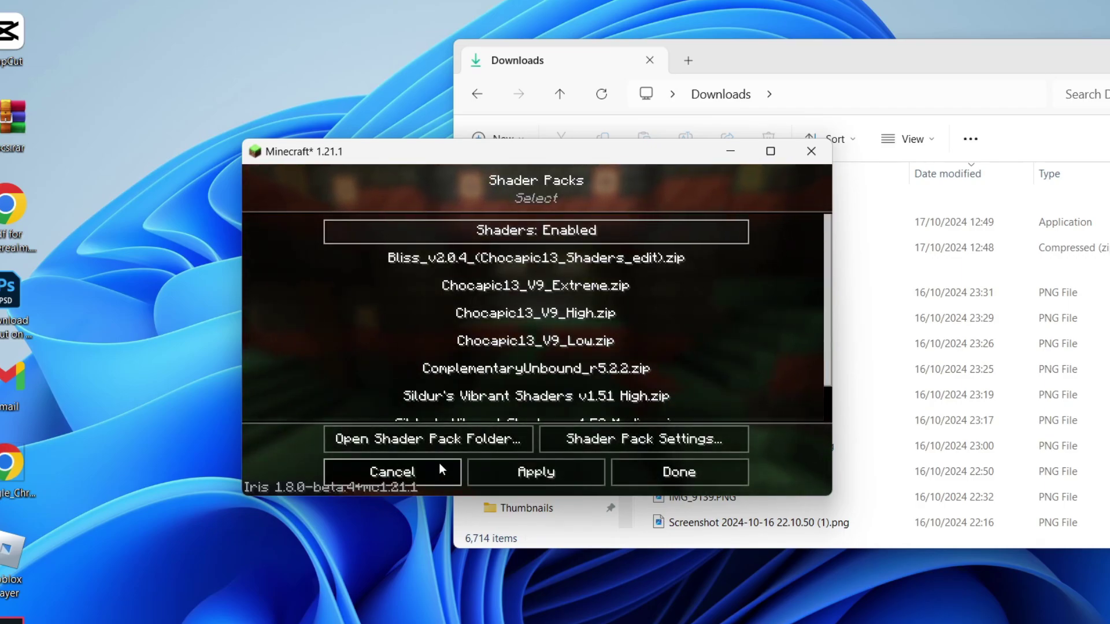
pyautogui.click(398, 441)
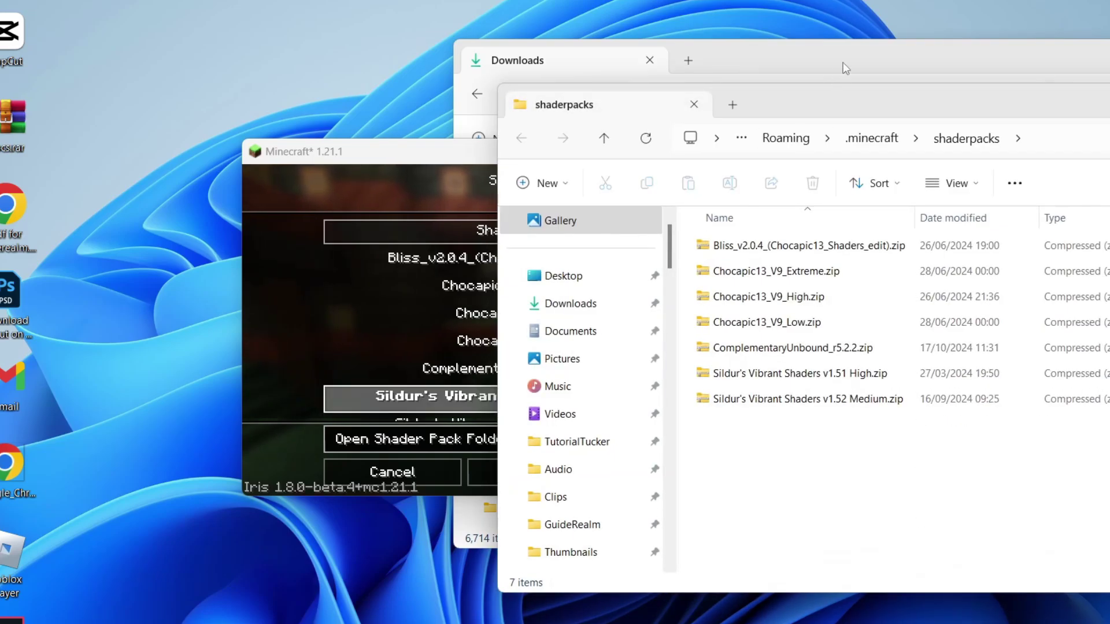
# Copy BSLOriginal_v8.3.zip into shaderpacks, select and apply it, then back out of the menus.
pyautogui.moveTo(842, 75); pyautogui.dragTo(718, 461)
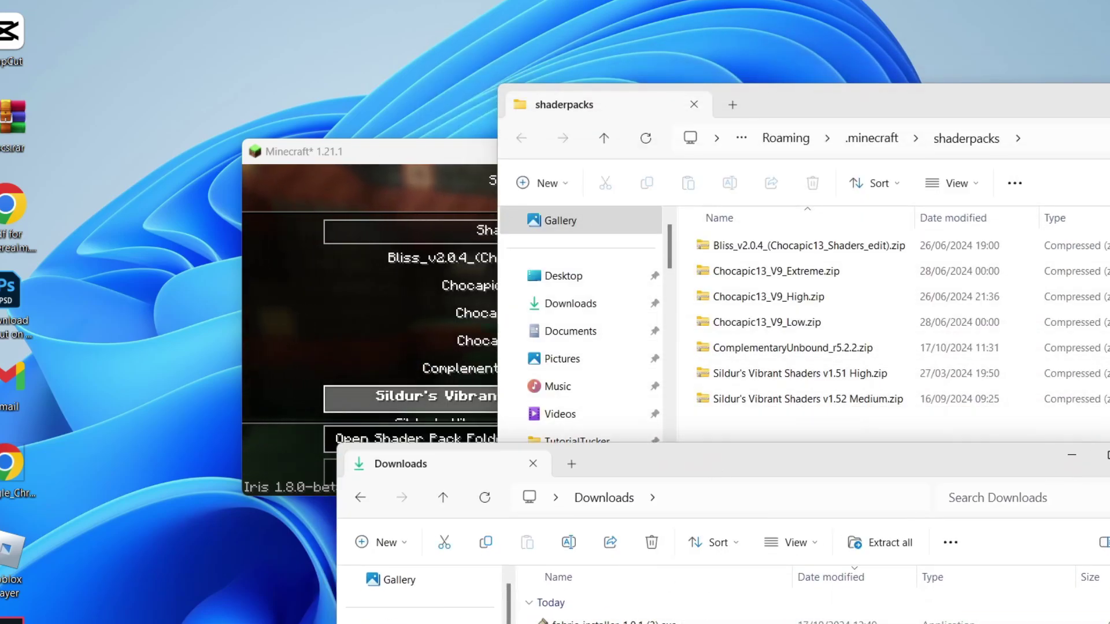
pyautogui.moveTo(578, 621); pyautogui.dragTo(809, 428)
pyautogui.click(508, 293)
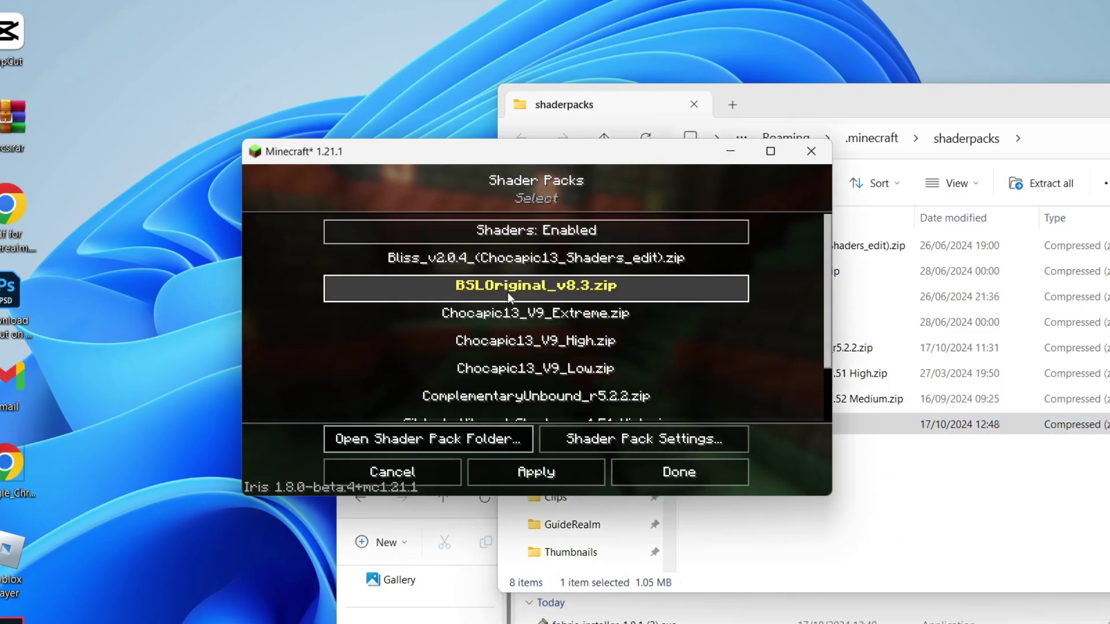
pyautogui.click(551, 473)
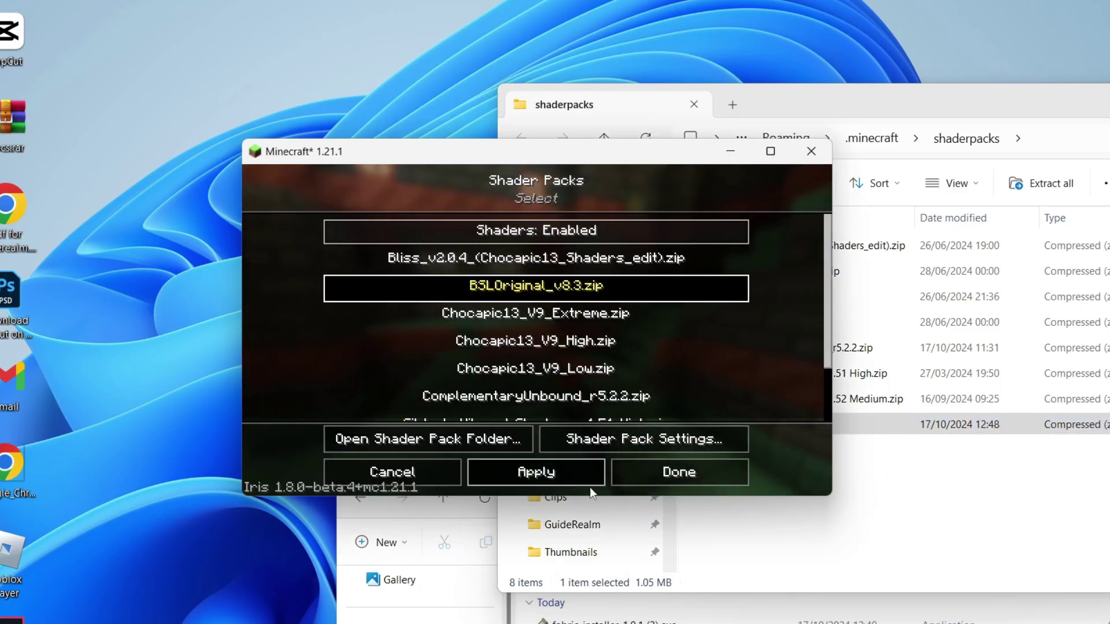
pyautogui.click(669, 474)
pyautogui.click(773, 464)
pyautogui.click(611, 467)
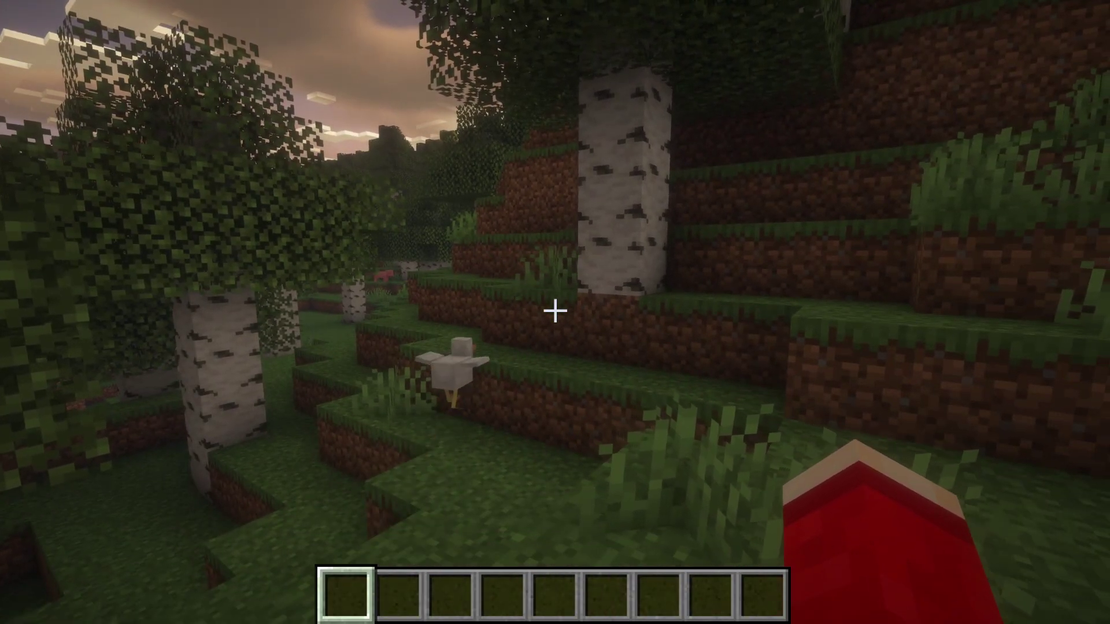
# Pause the game and reach the Distant Horizons config screen through Options.
pyautogui.press('Escape')
pyautogui.click(495, 381)
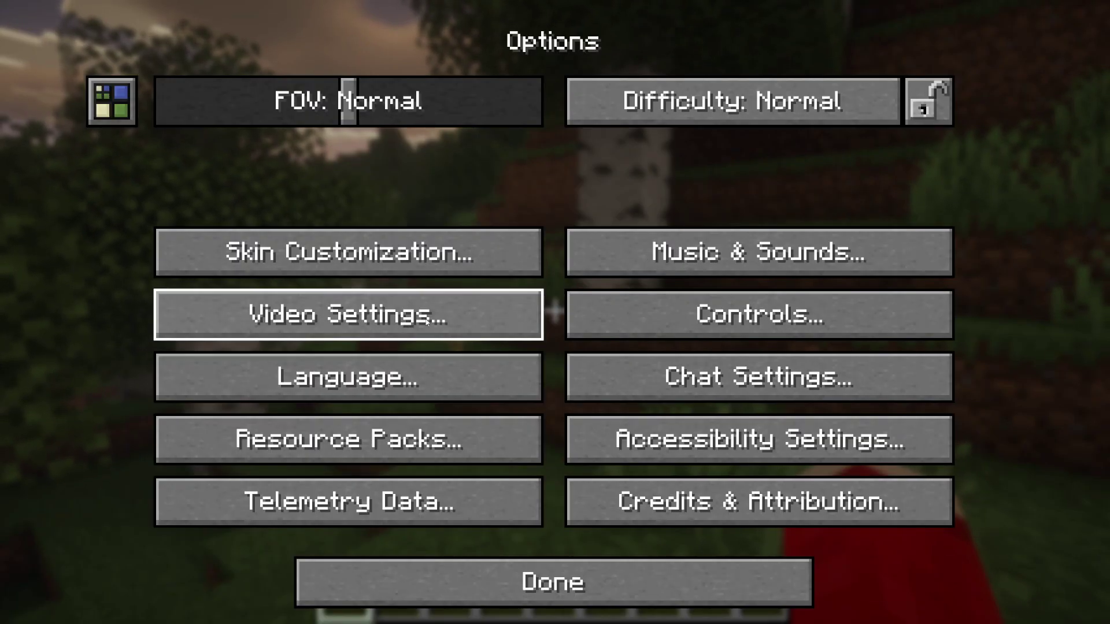
pyautogui.click(131, 114)
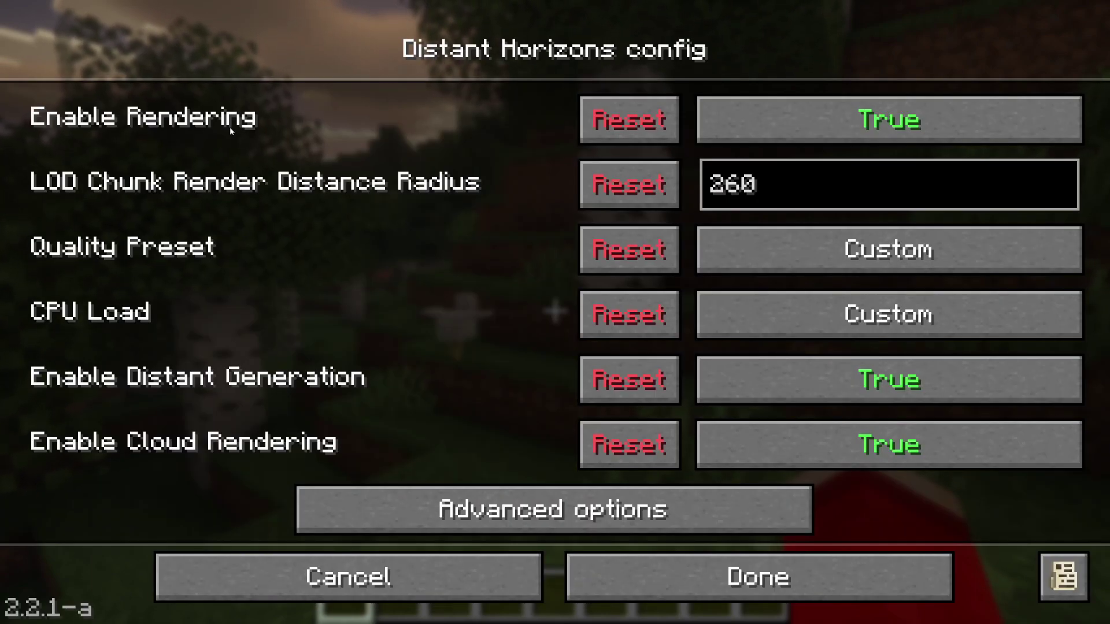